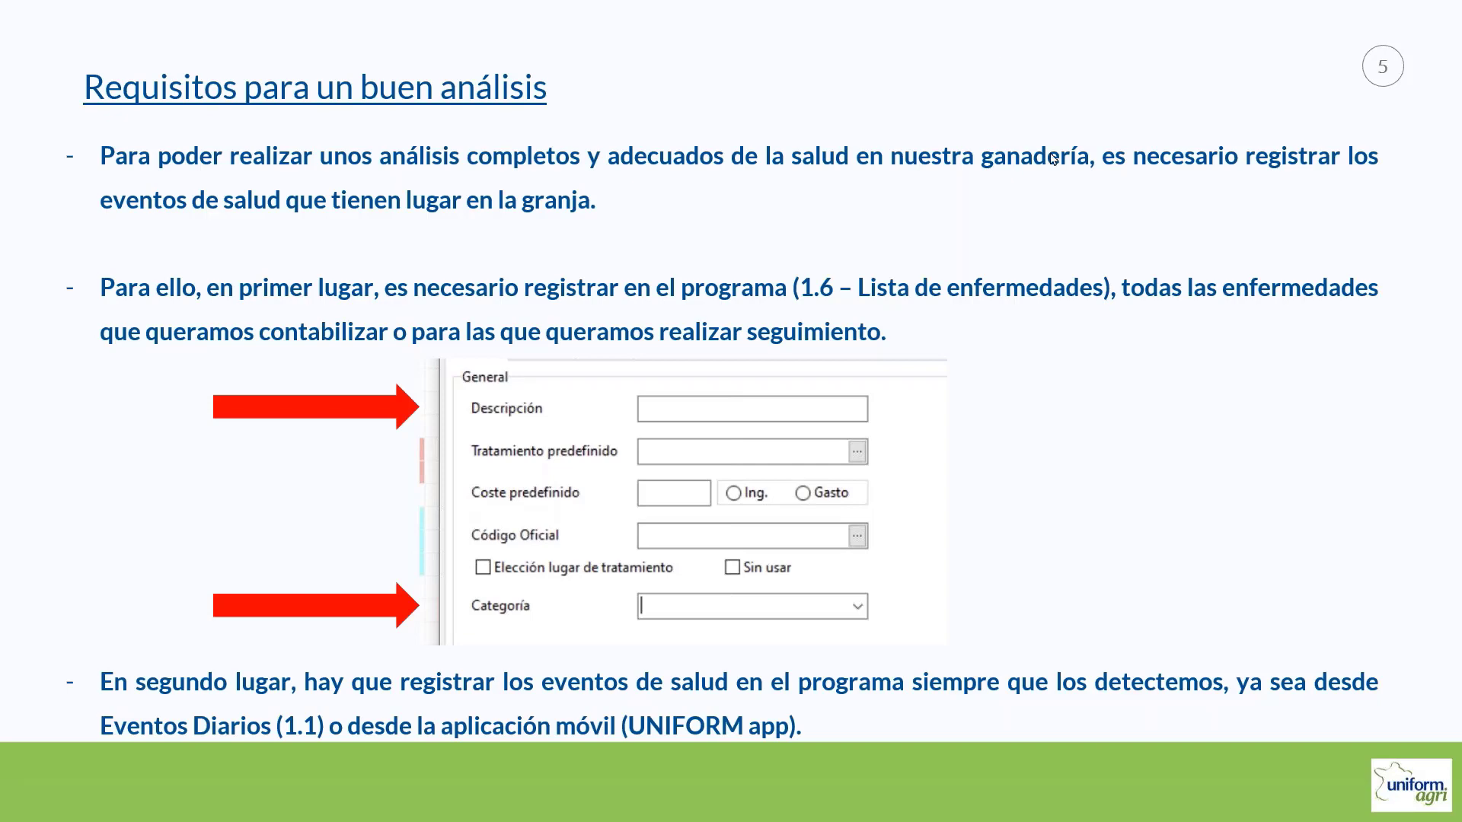
Leave the slide show, switch to UNIFORM-Repro and open the Enfermedades report under Gestión, Salud / Tratamientos.
{"action": "left_click", "coordinate": [1132, 428]}
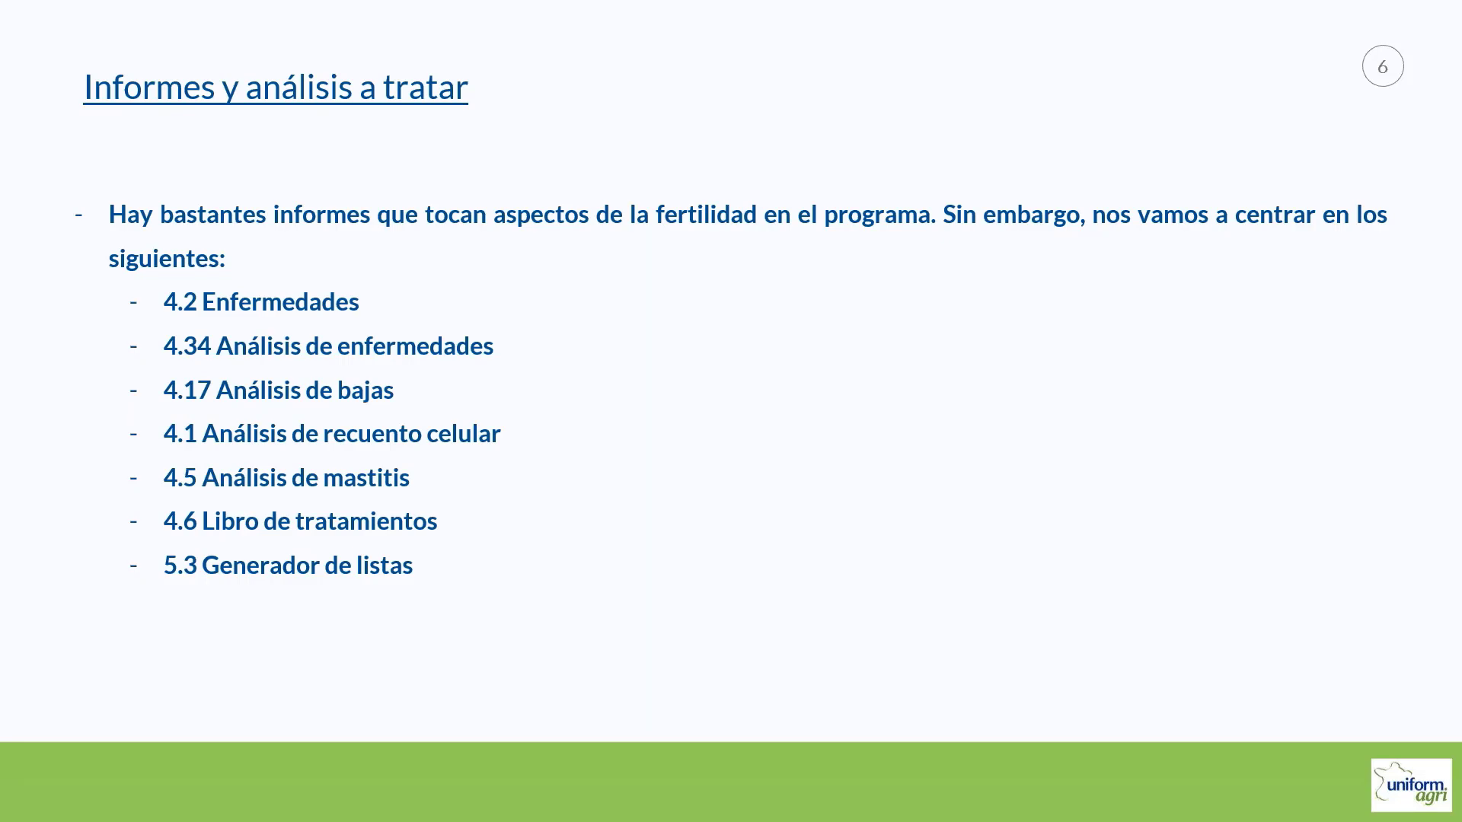
{"action": "key", "text": "Escape"}
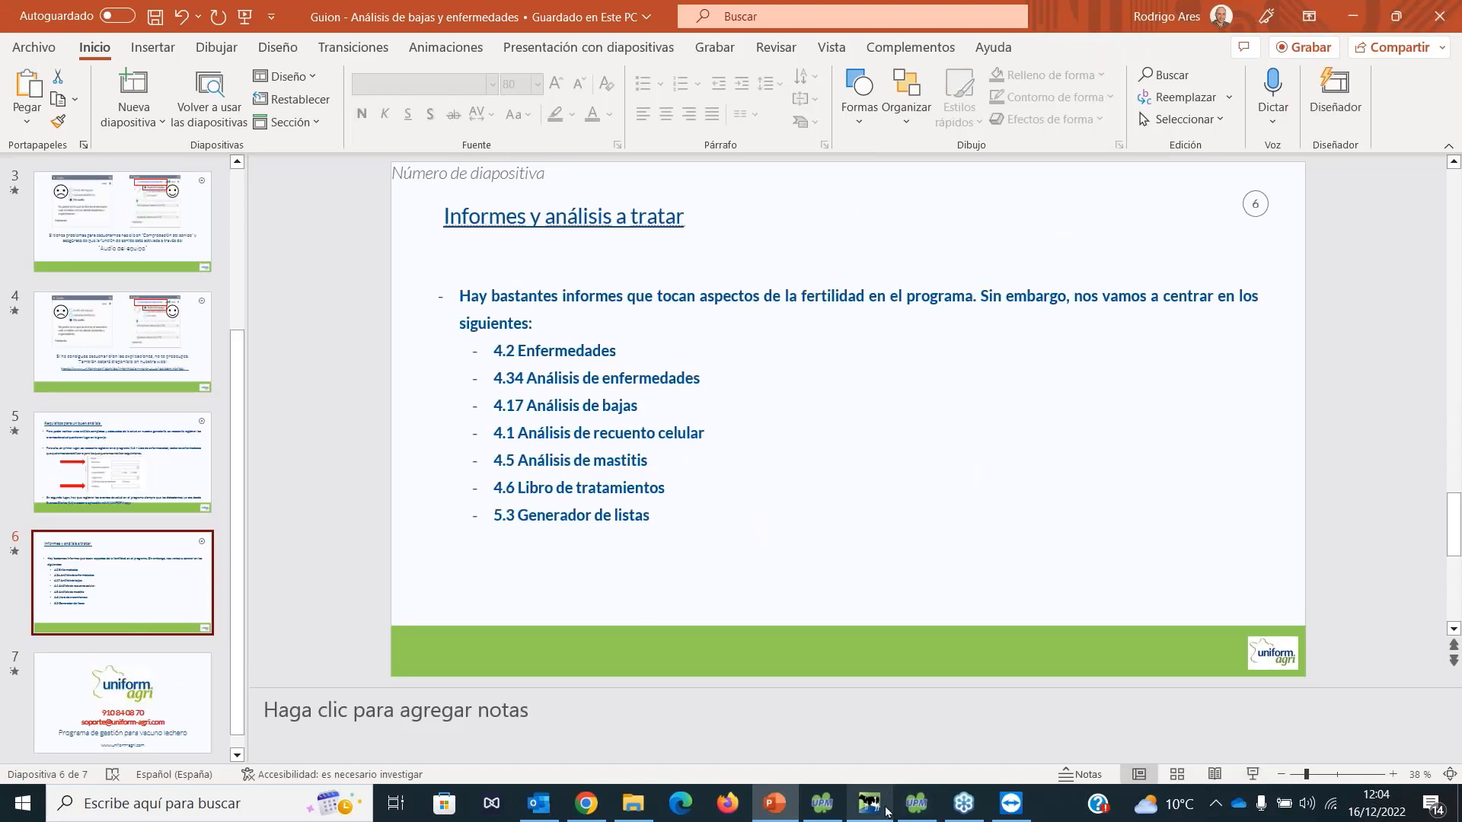
{"action": "mouse_move", "coordinate": [876, 806]}
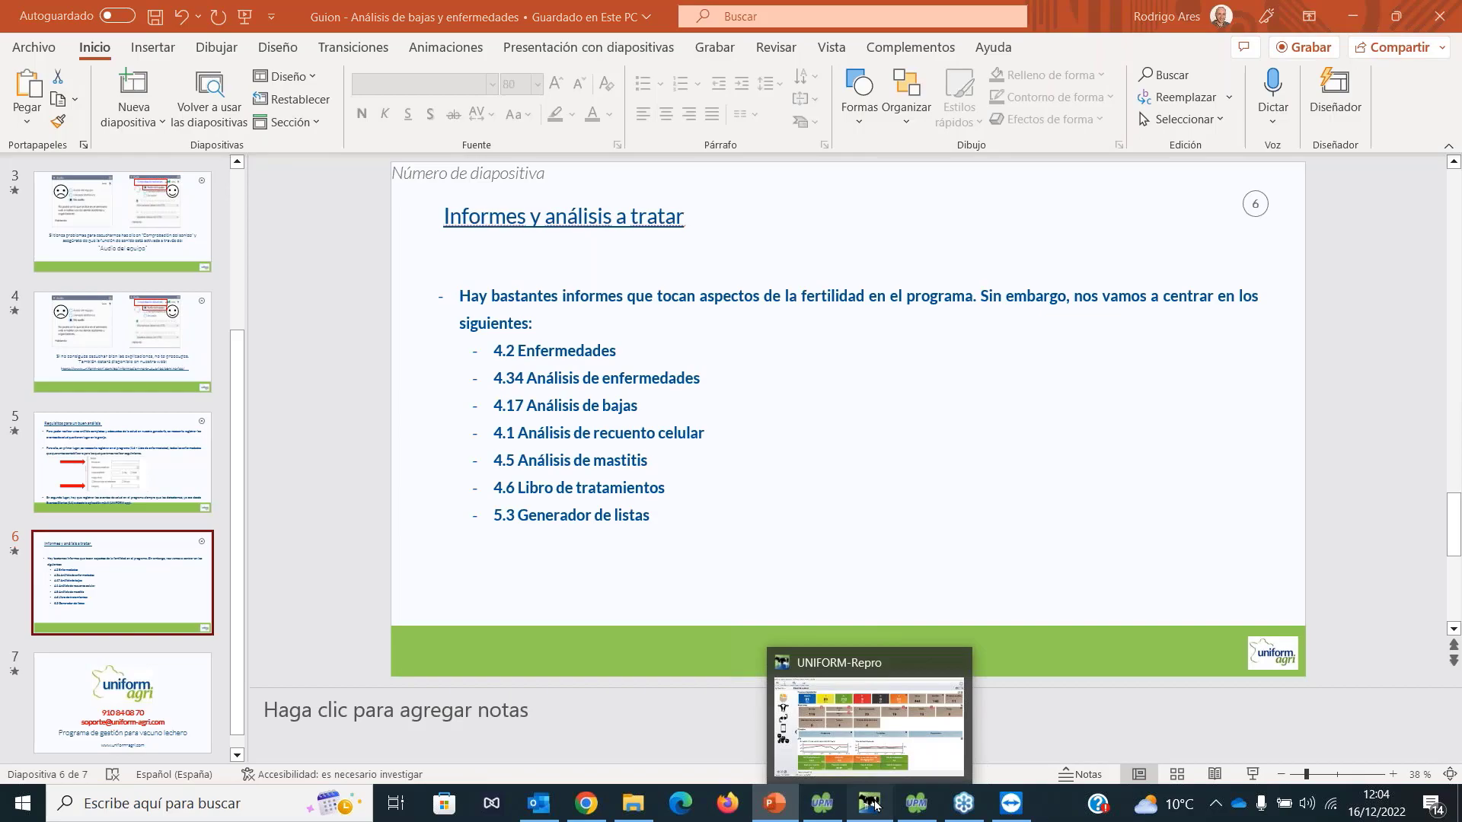
{"action": "left_click", "coordinate": [875, 805]}
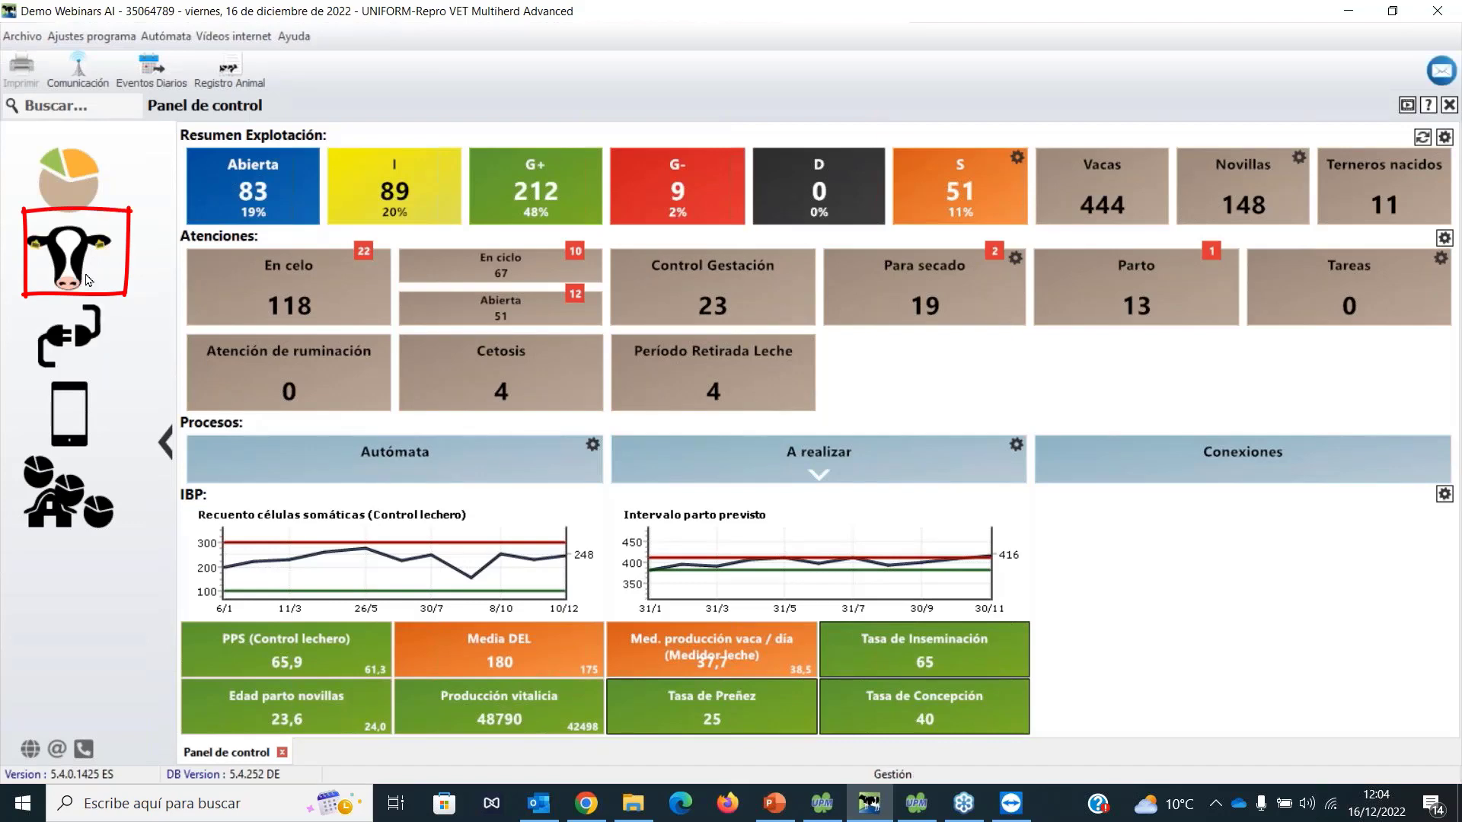
{"action": "left_click", "coordinate": [87, 280]}
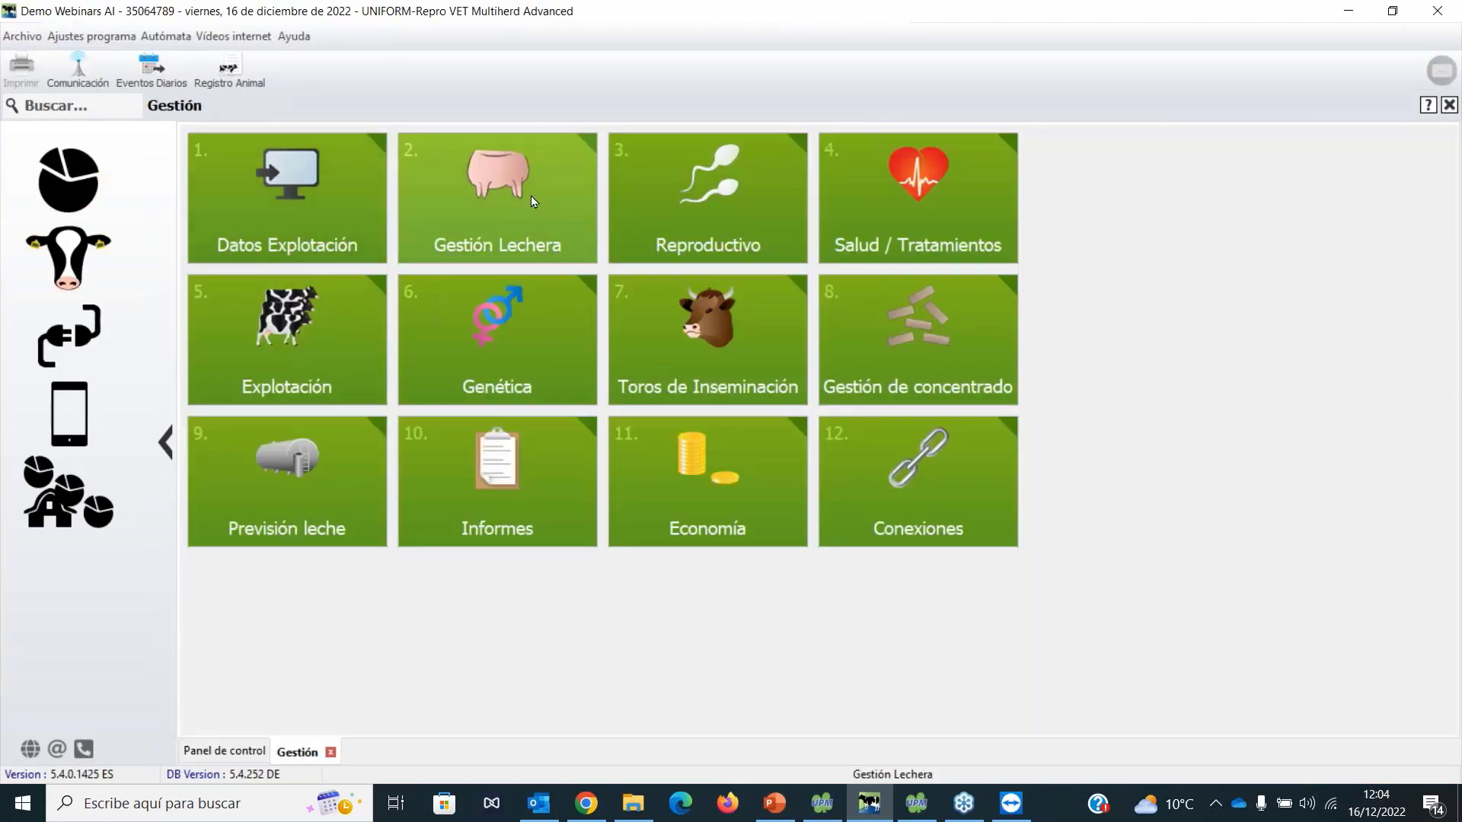
{"action": "left_click", "coordinate": [935, 213]}
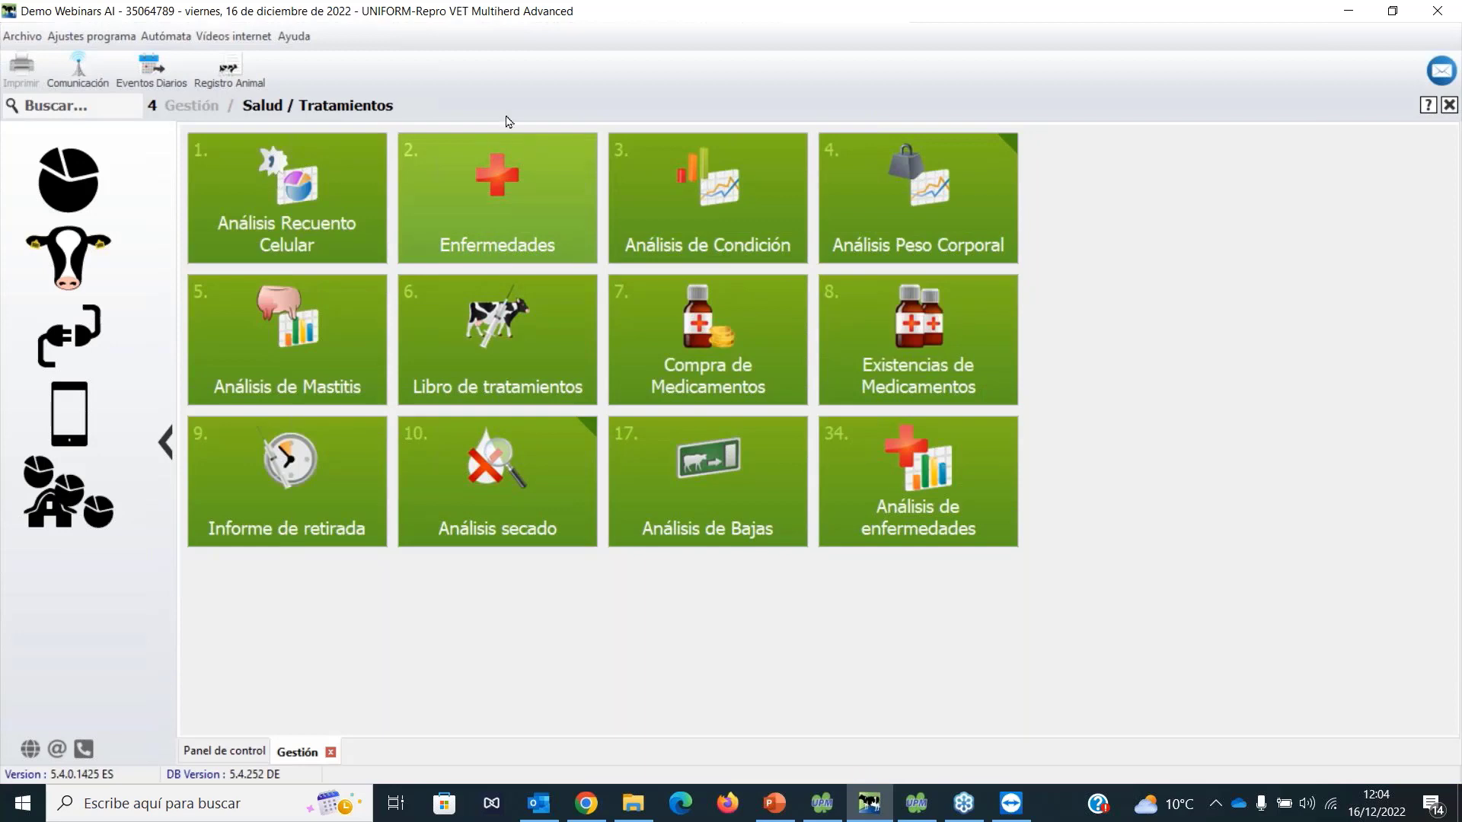
{"action": "left_click", "coordinate": [495, 195]}
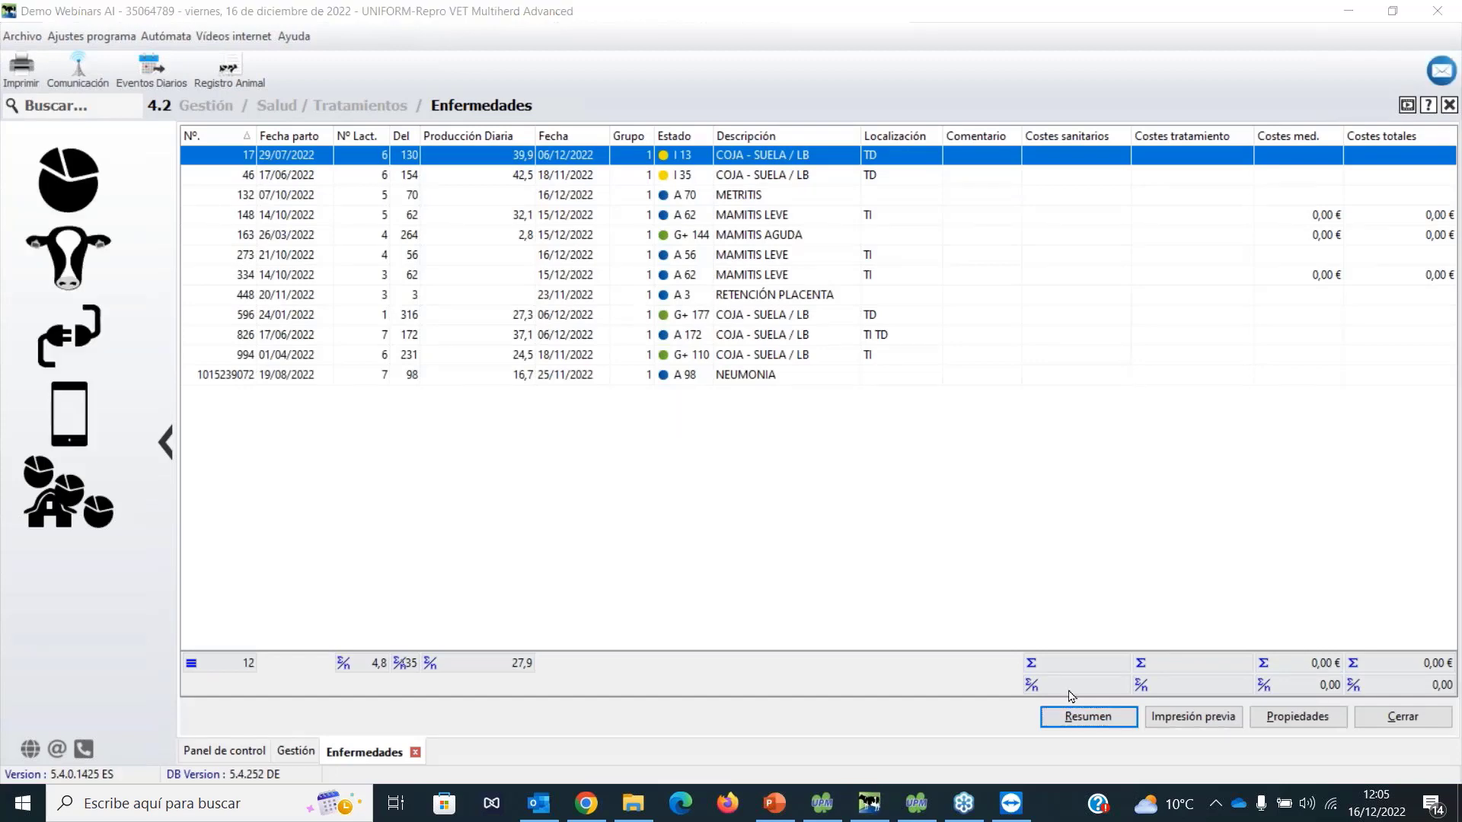
Examine the Enfermedades report's properties: the period, animal types and herds, and the code selection by Categoría, Enfermedad and Tratamiento.
{"action": "left_click", "coordinate": [1301, 716]}
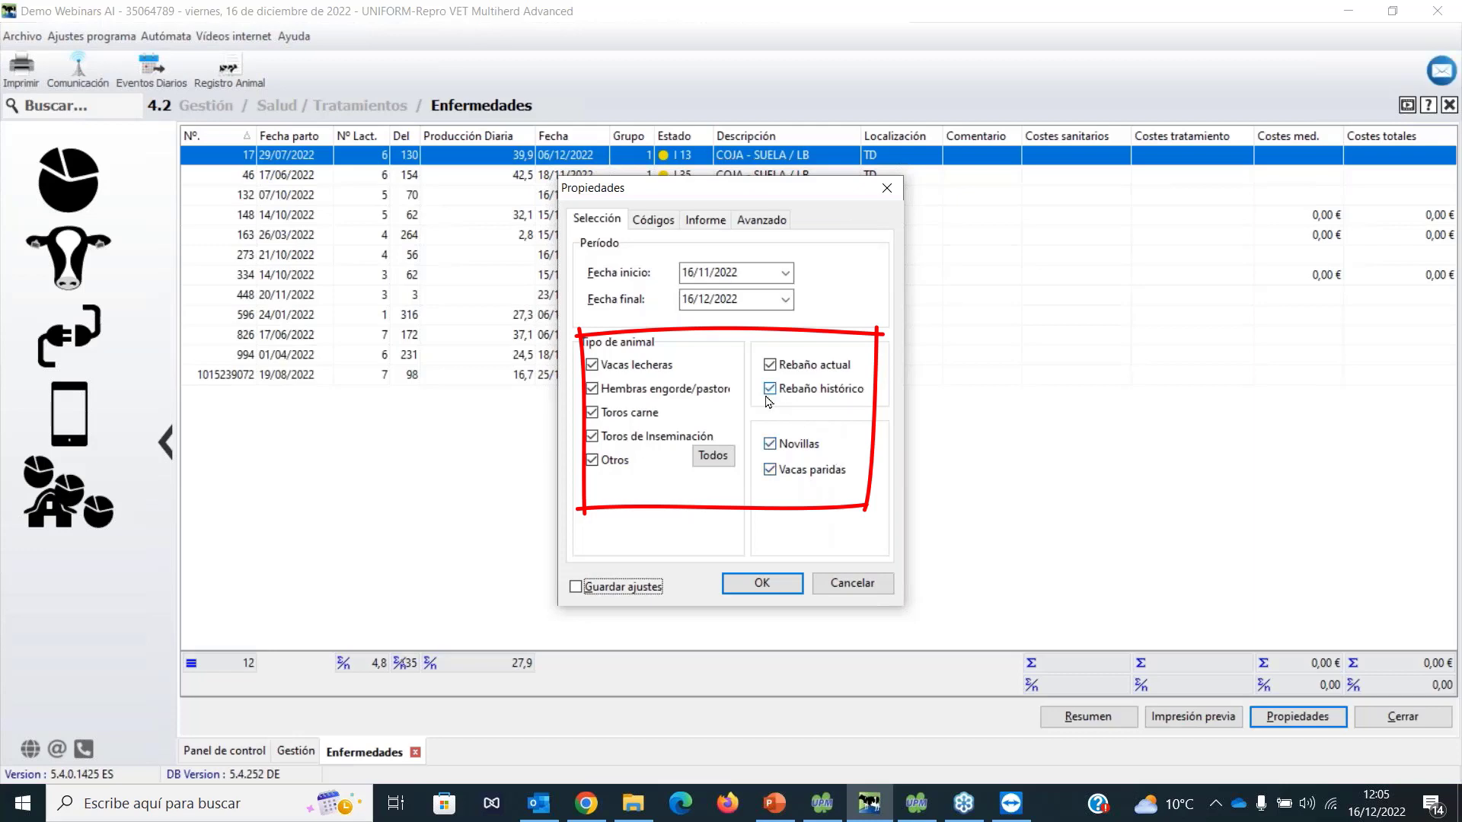
{"action": "left_click", "coordinate": [823, 389]}
{"action": "left_click", "coordinate": [823, 389]}
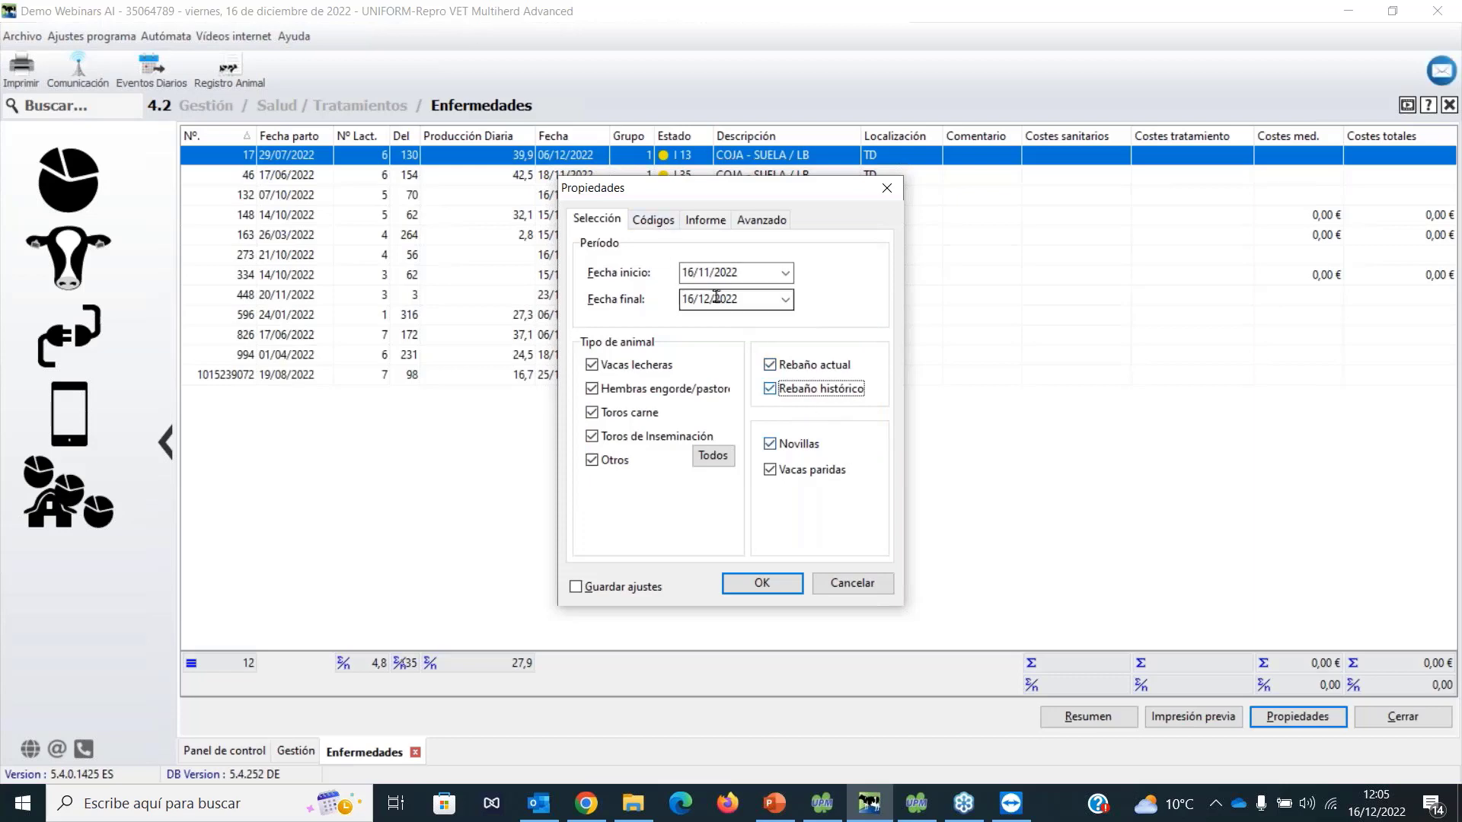
{"action": "left_click", "coordinate": [653, 221]}
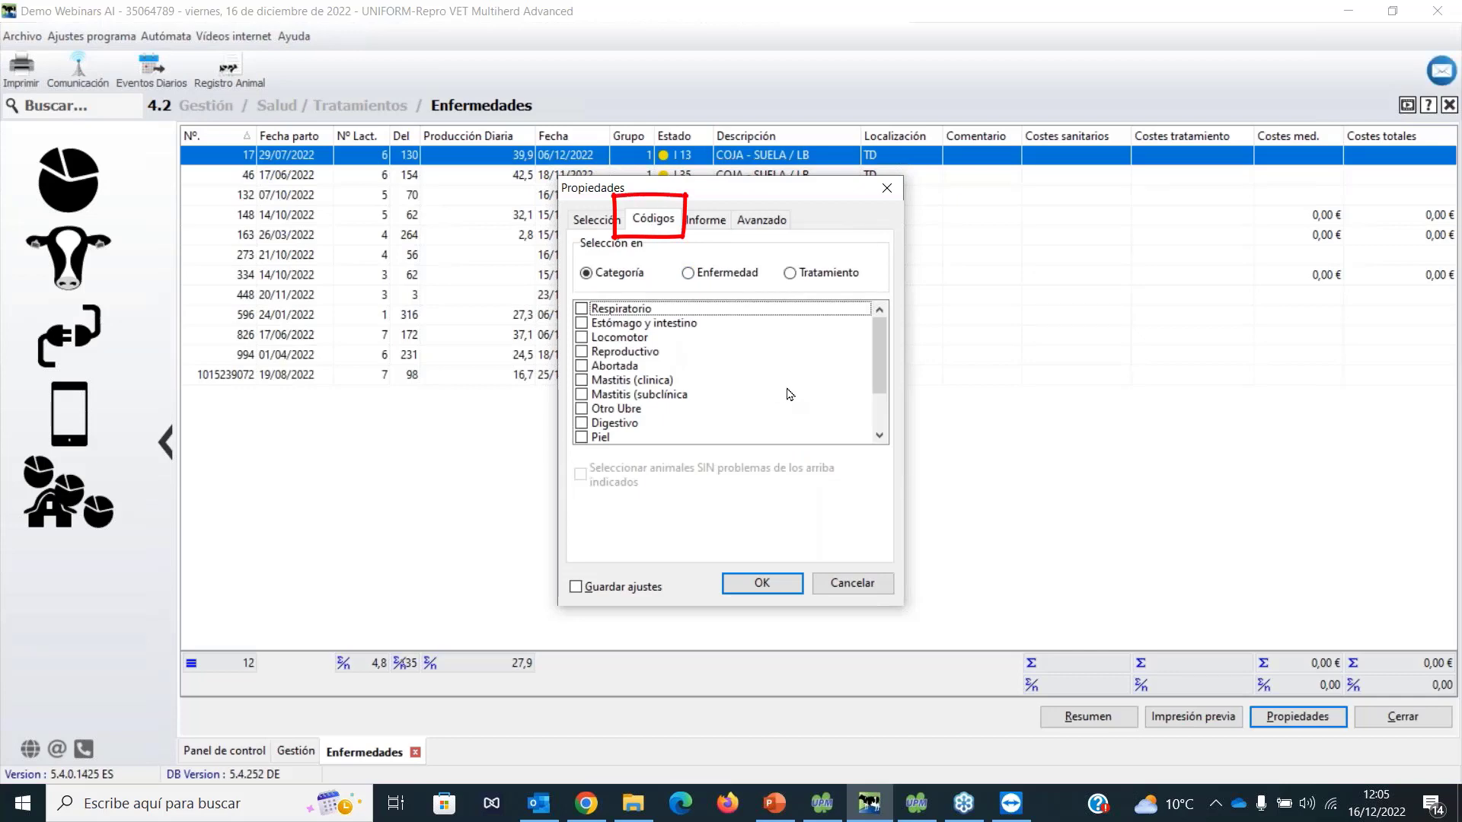
{"action": "left_click", "coordinate": [728, 276]}
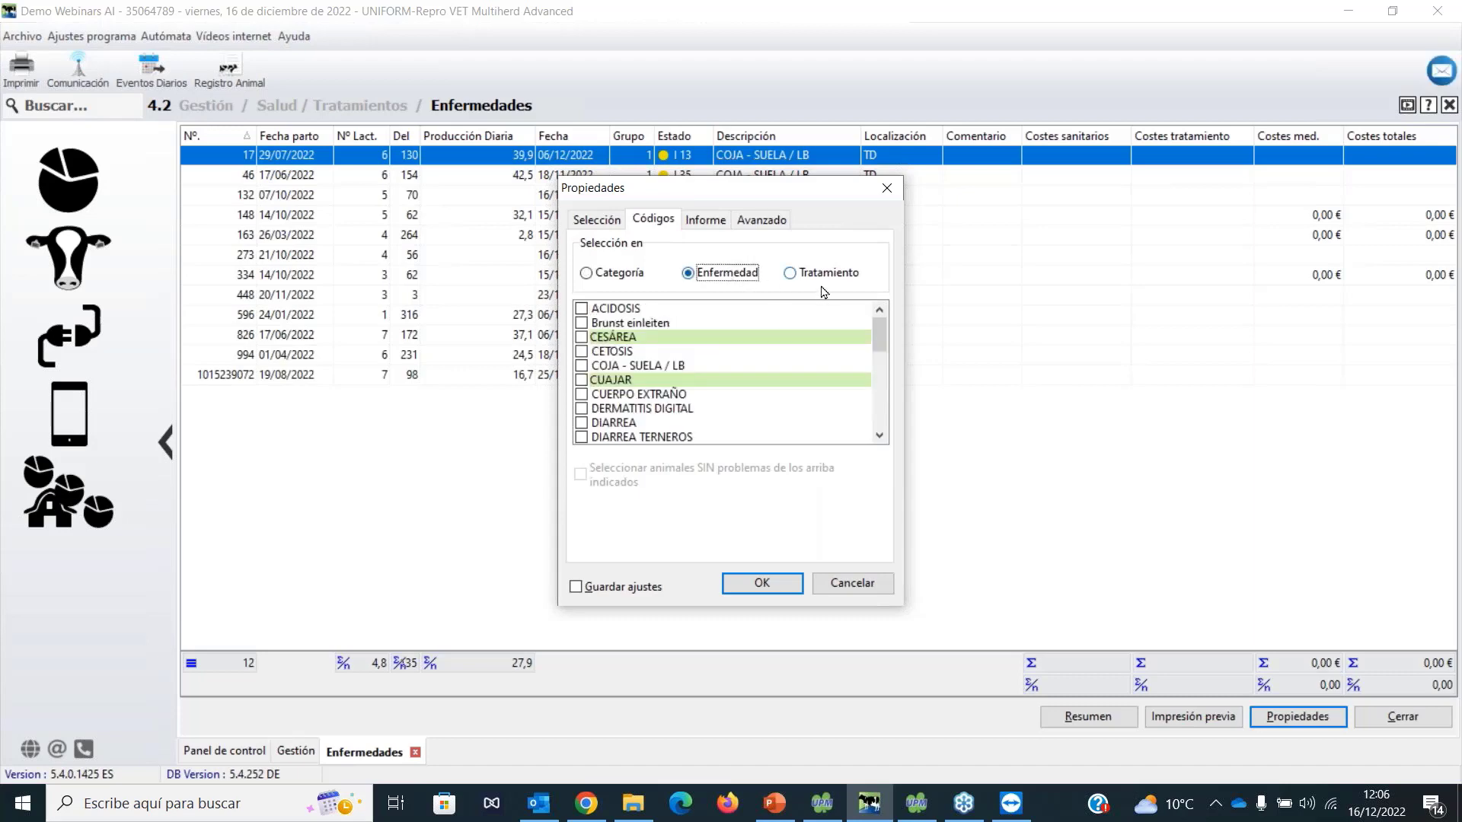
{"action": "left_click", "coordinate": [822, 283]}
{"action": "left_click", "coordinate": [640, 271]}
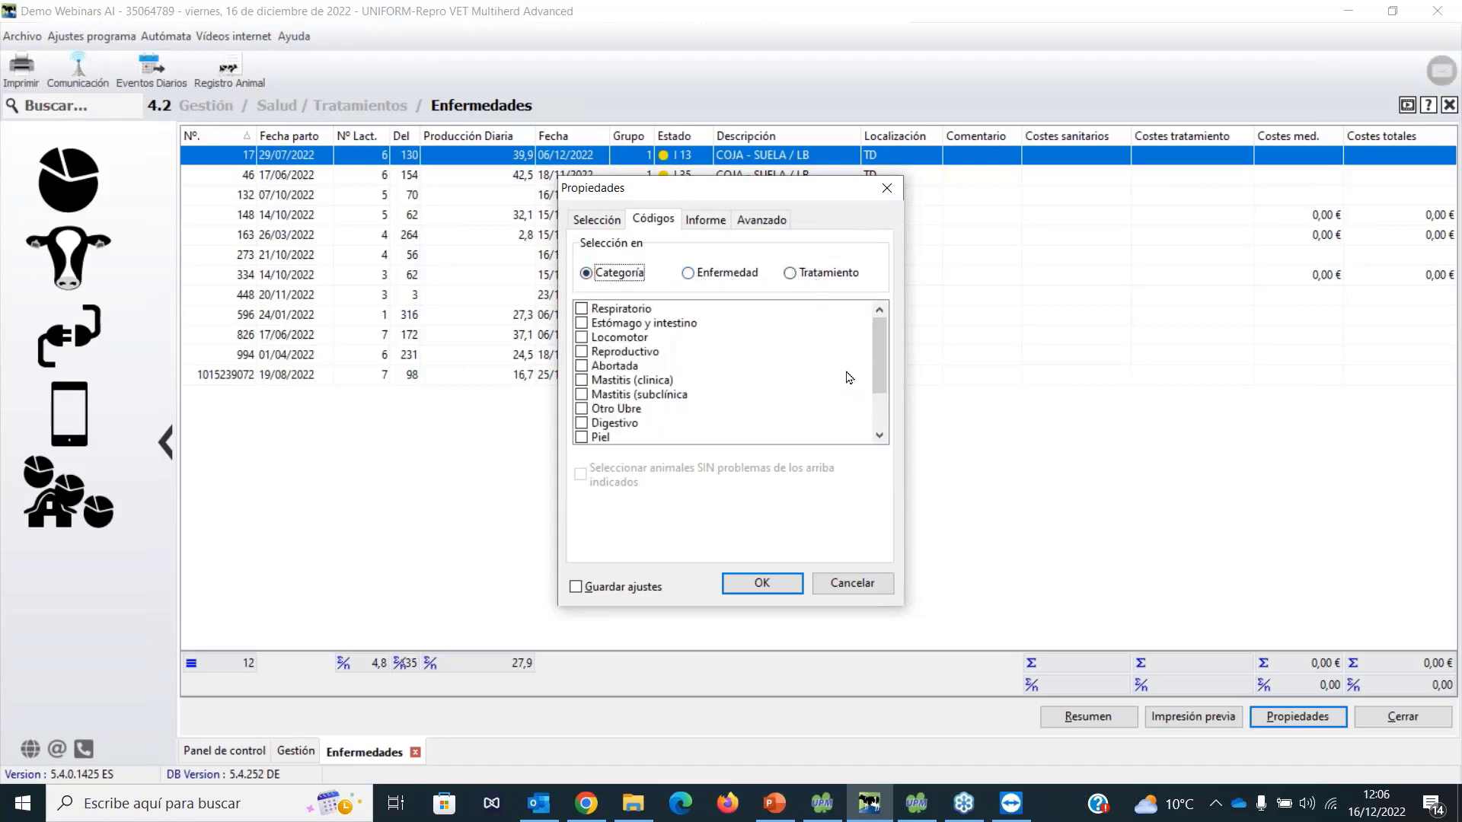
Filter the report to animals without problems in the Respiratorio and Estómago y intestino categories.
{"action": "left_click", "coordinate": [629, 311]}
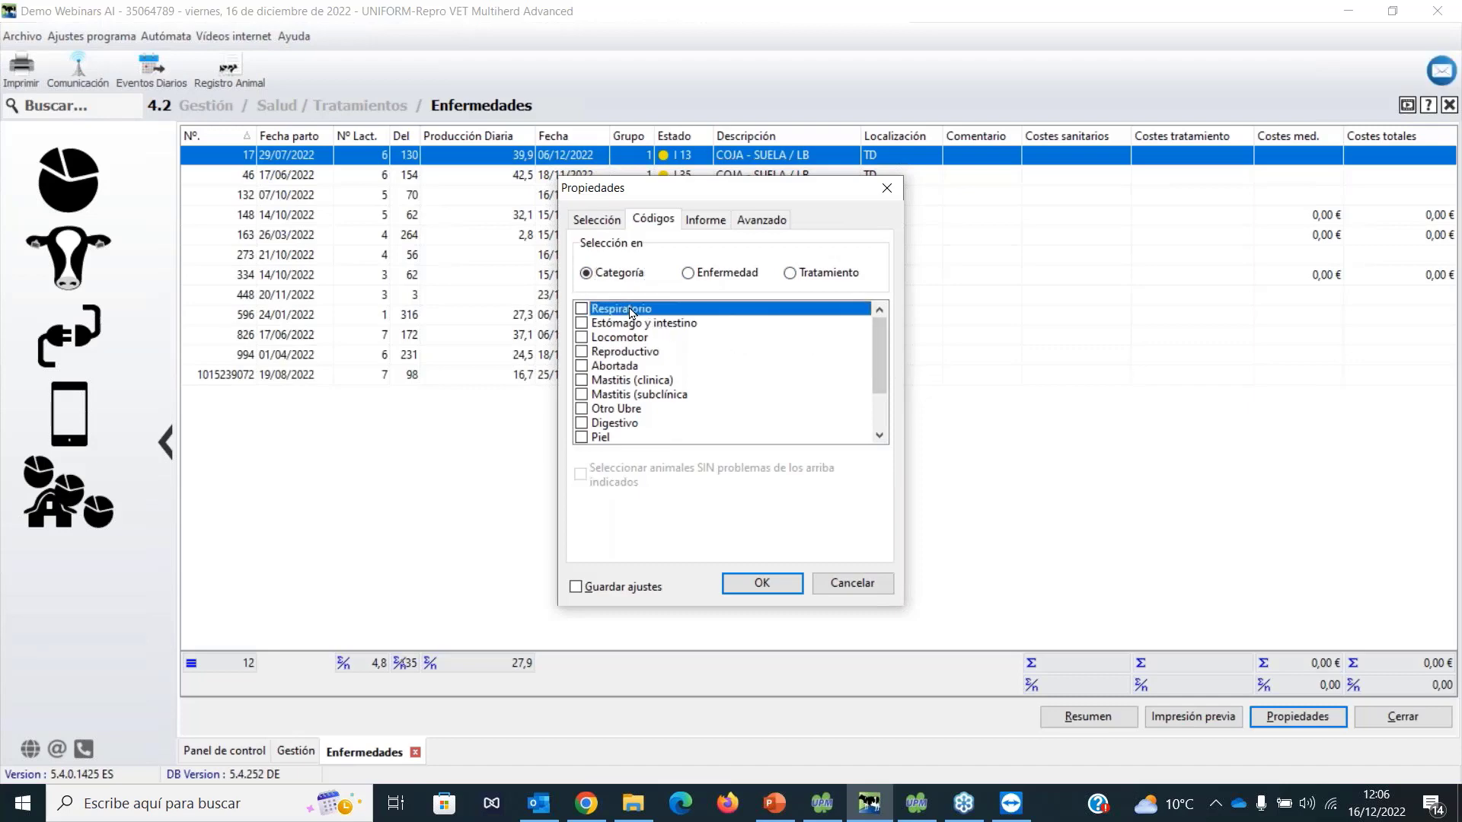
{"action": "left_click", "coordinate": [581, 308]}
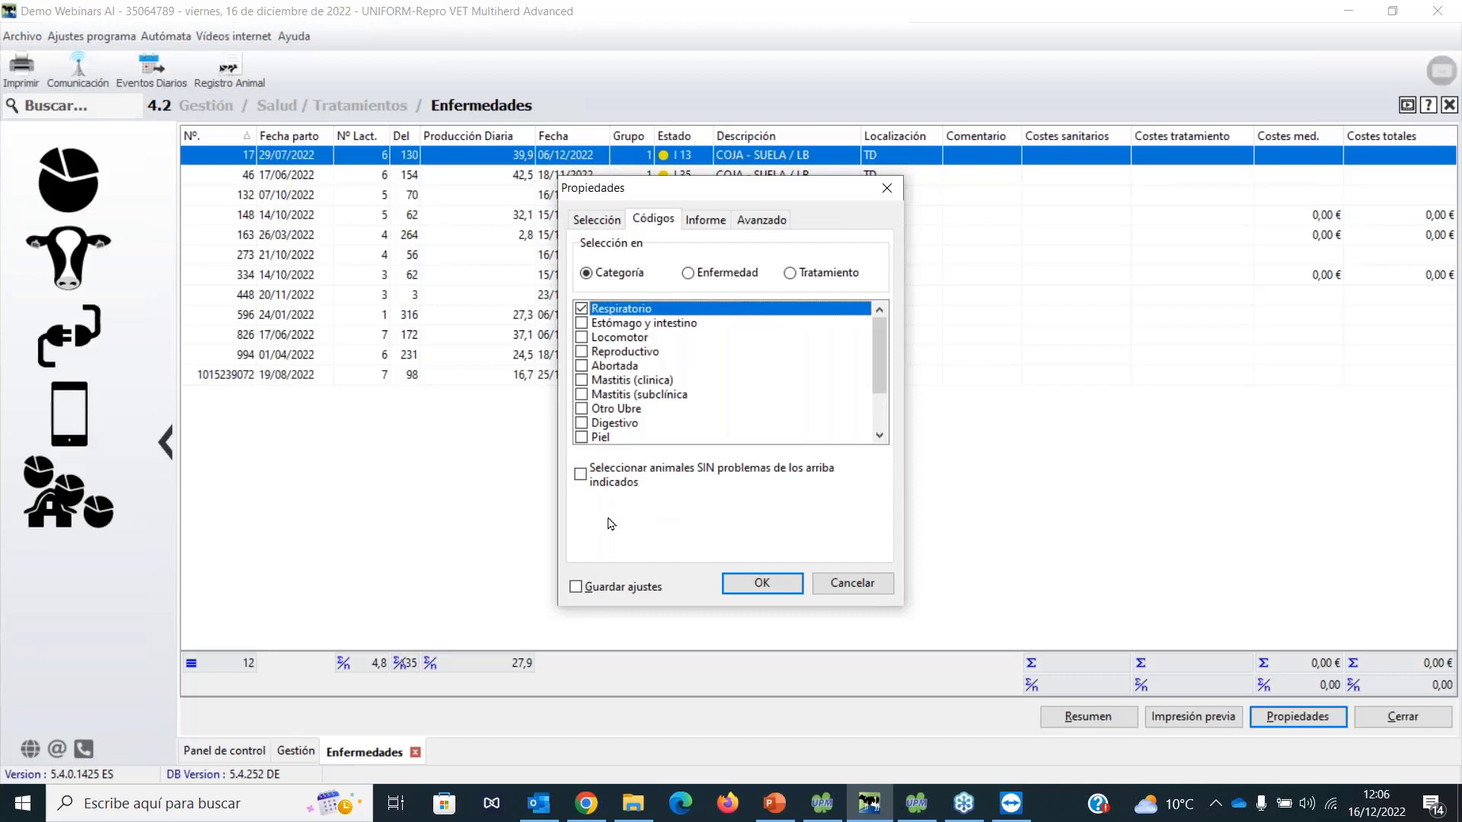
{"action": "left_click", "coordinate": [584, 324]}
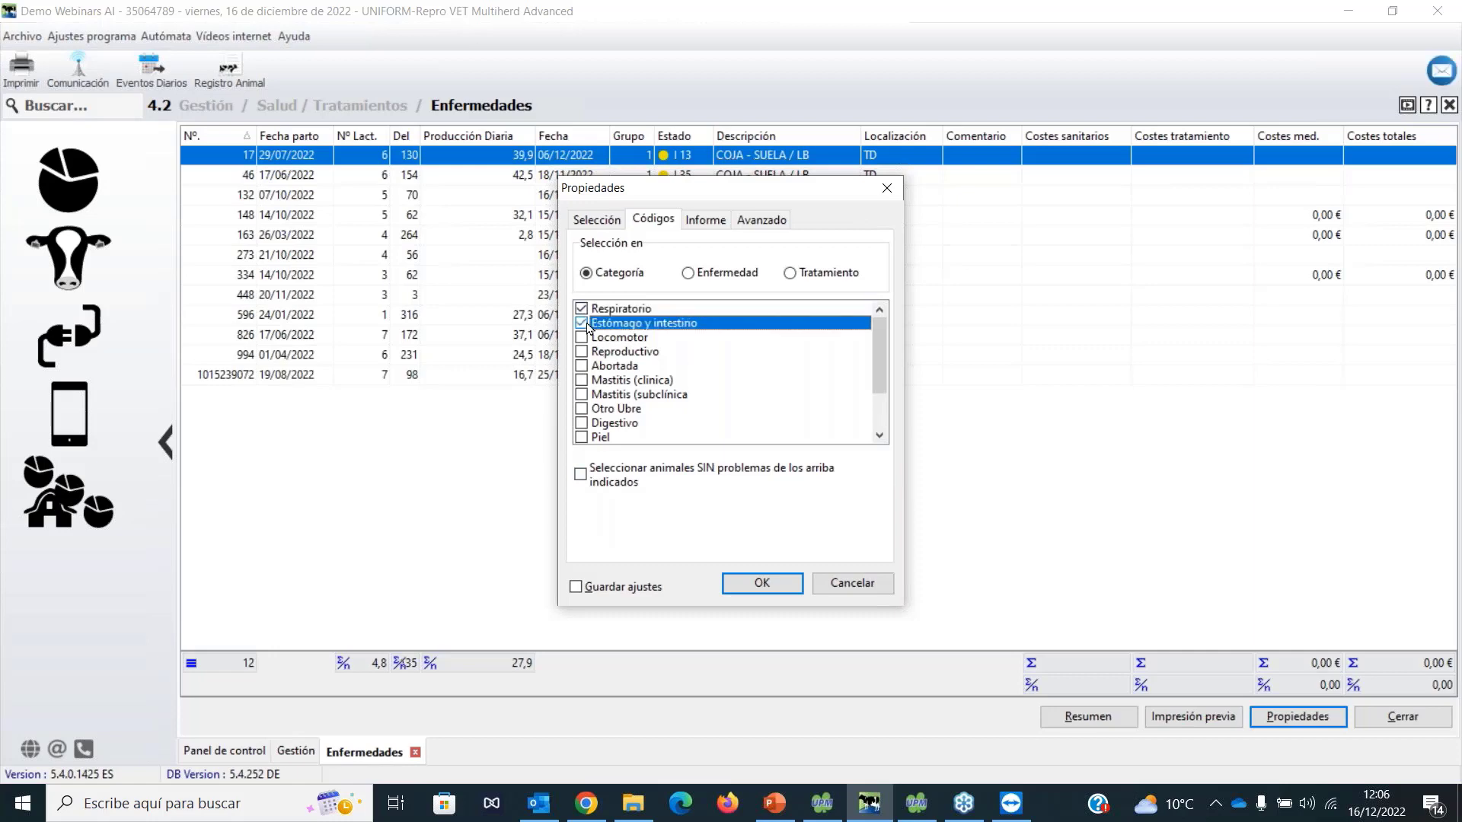
{"action": "left_click", "coordinate": [581, 475]}
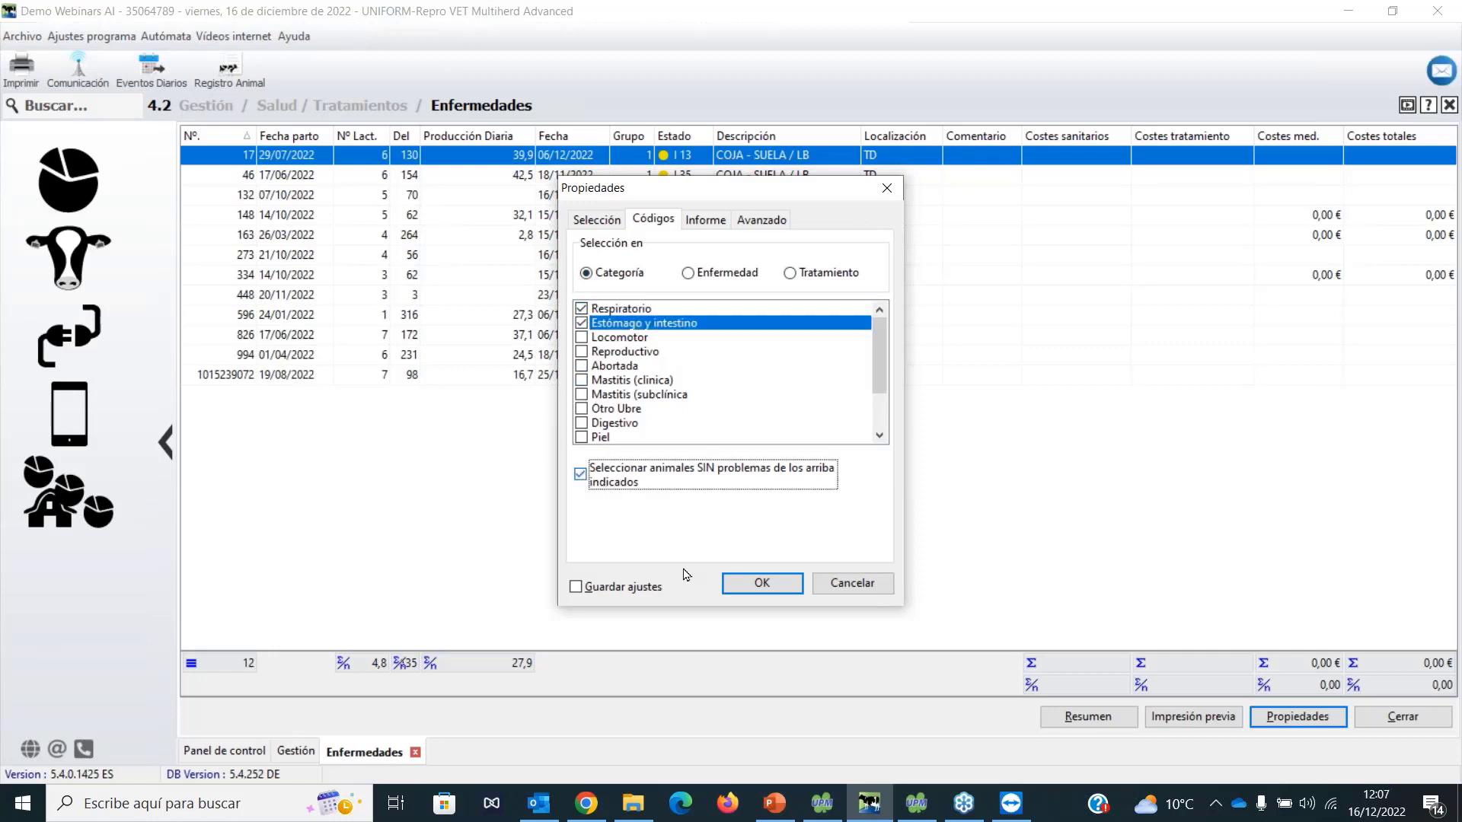
{"action": "left_click", "coordinate": [751, 589]}
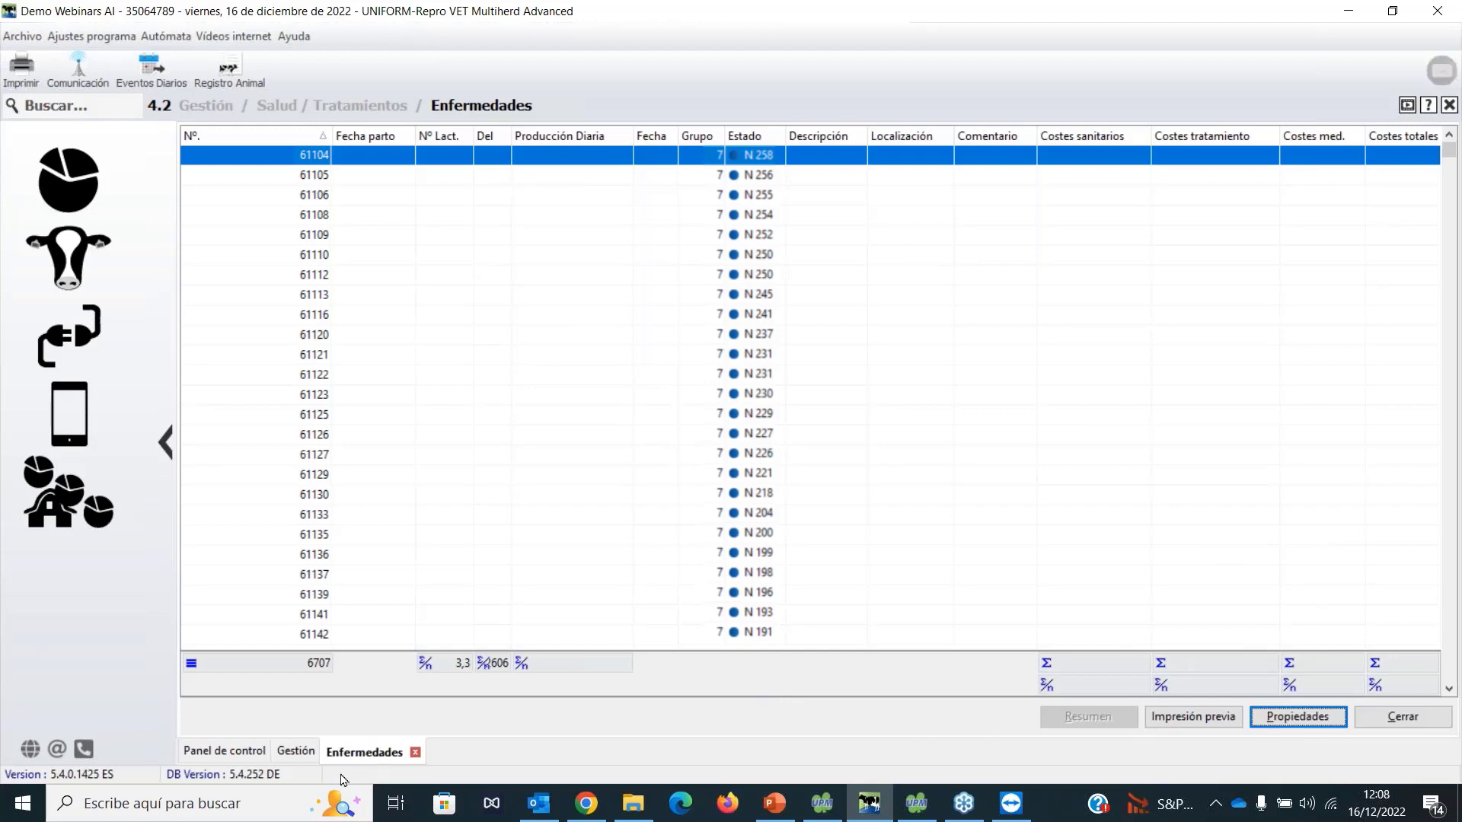
Remove the Locomotor category filter, set the code selection to Enfermedad and apply it to the report.
{"action": "left_click", "coordinate": [1321, 725]}
{"action": "left_click", "coordinate": [659, 221]}
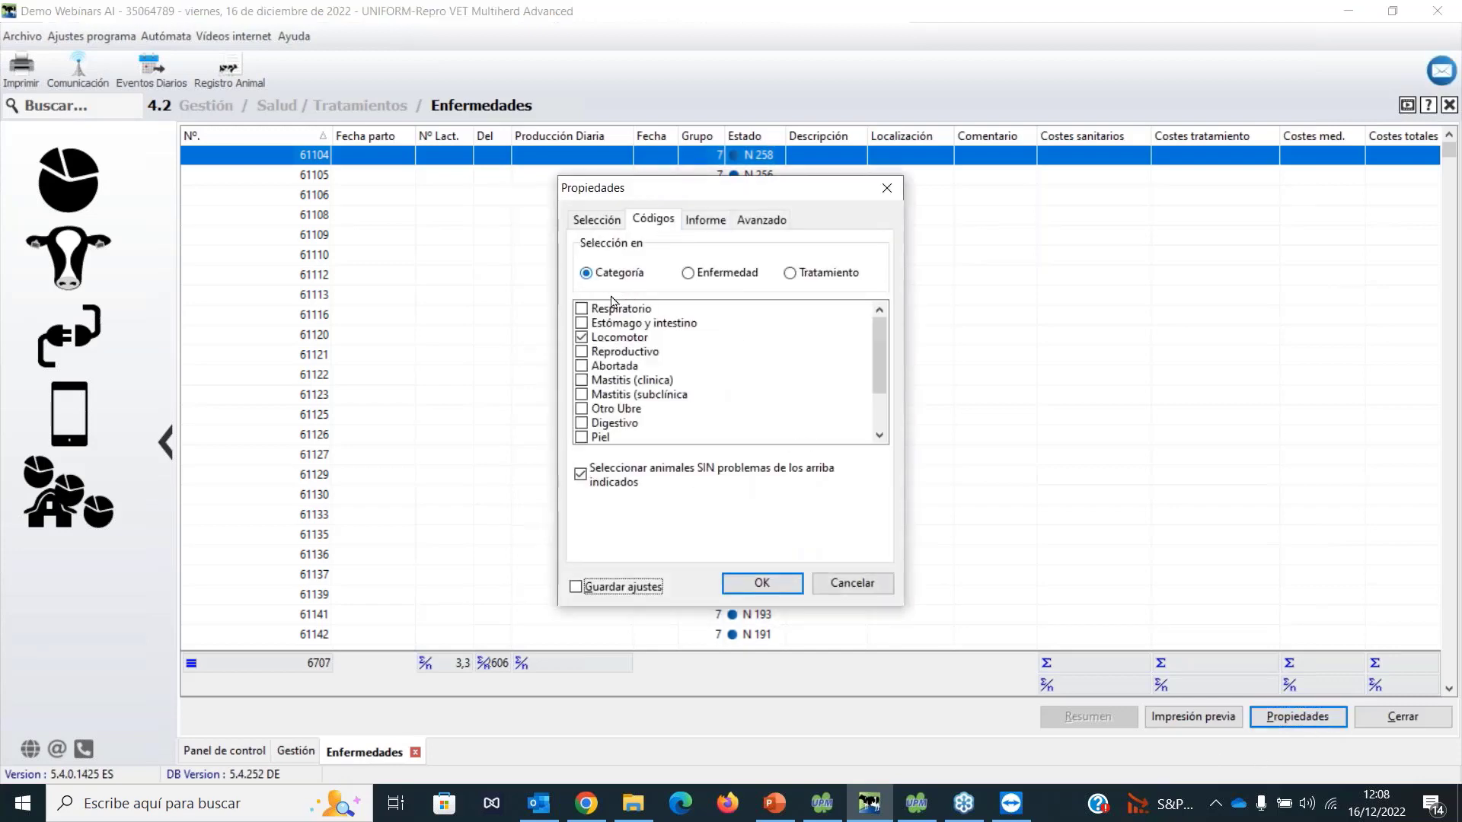
{"action": "left_click", "coordinate": [581, 337]}
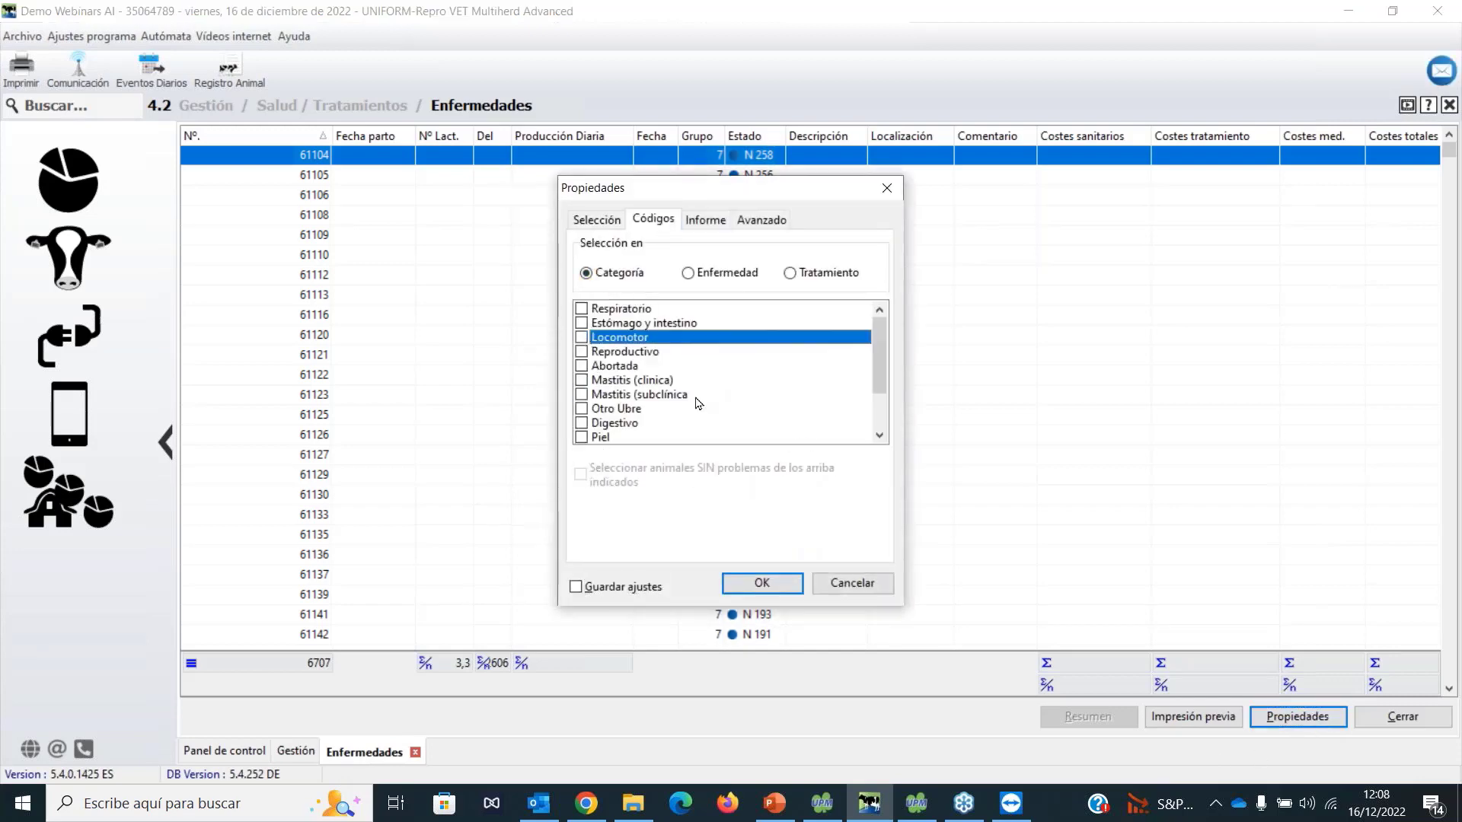
{"action": "left_click", "coordinate": [732, 275]}
{"action": "left_click", "coordinate": [769, 583]}
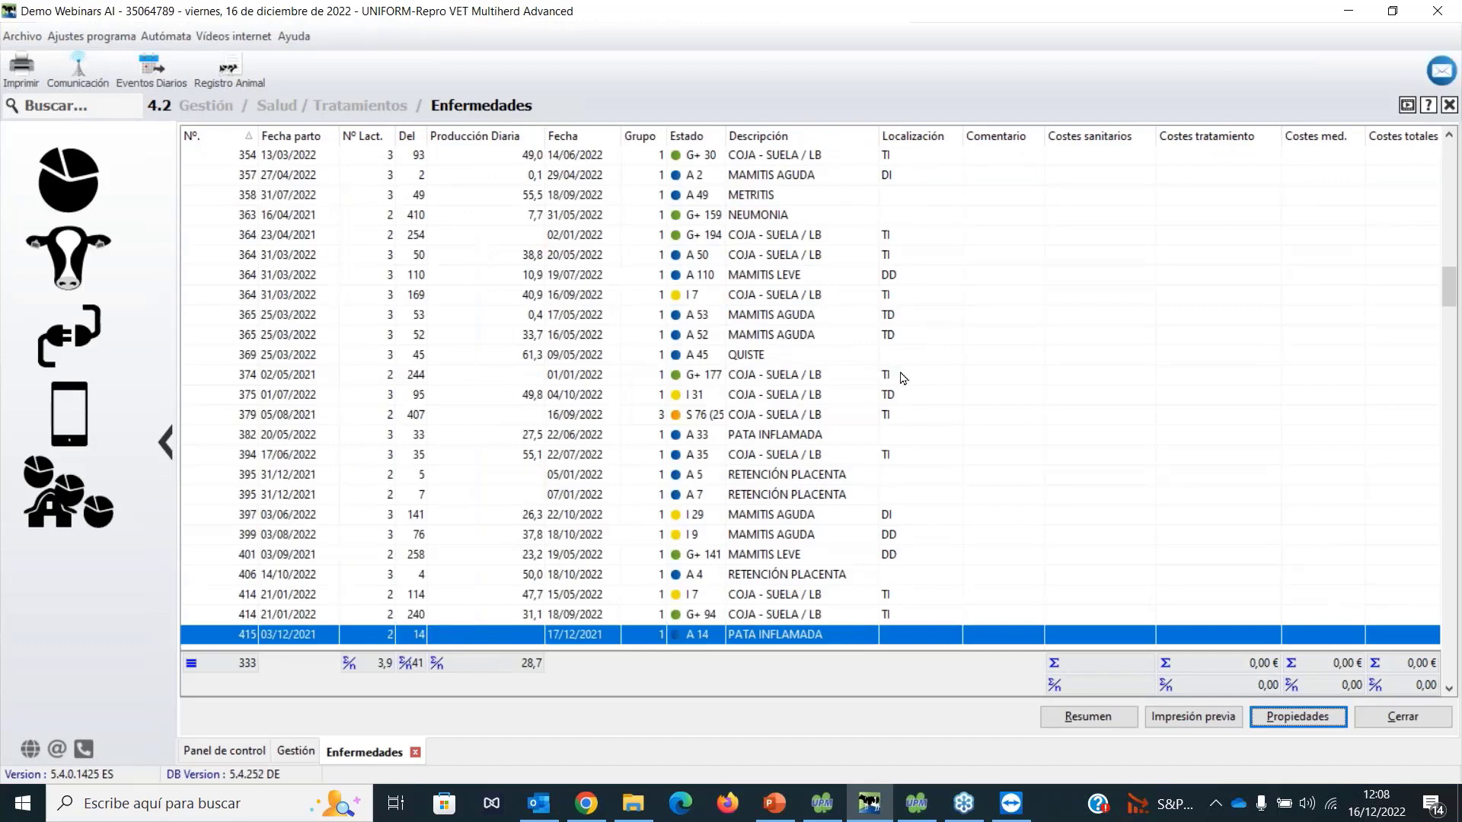
Add the Crotal column to the Enfermedades report, with Guardar ajustes enabled, after reviewing the report options.
{"action": "left_click", "coordinate": [1310, 727]}
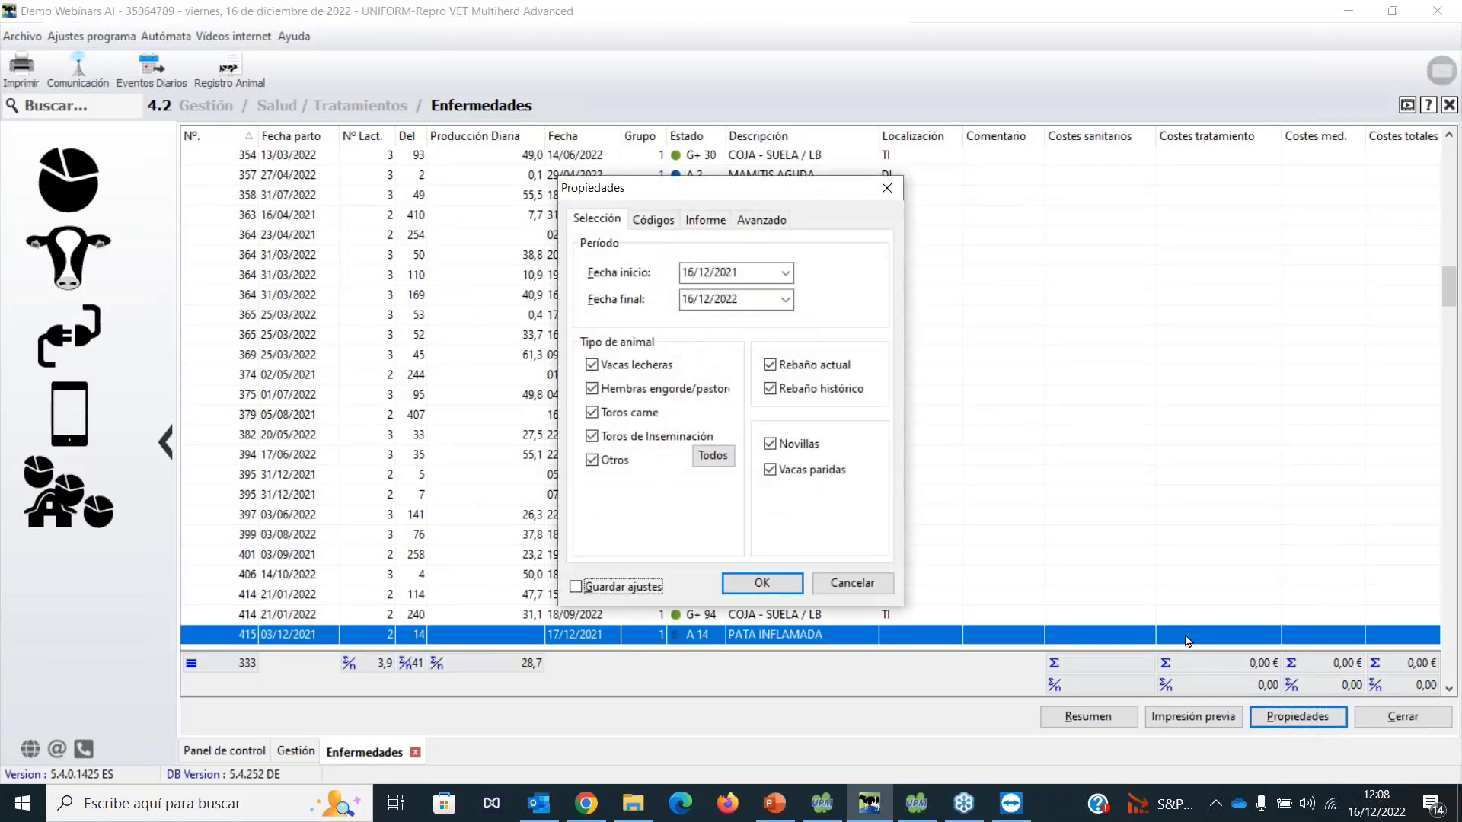
{"action": "left_click", "coordinate": [716, 226]}
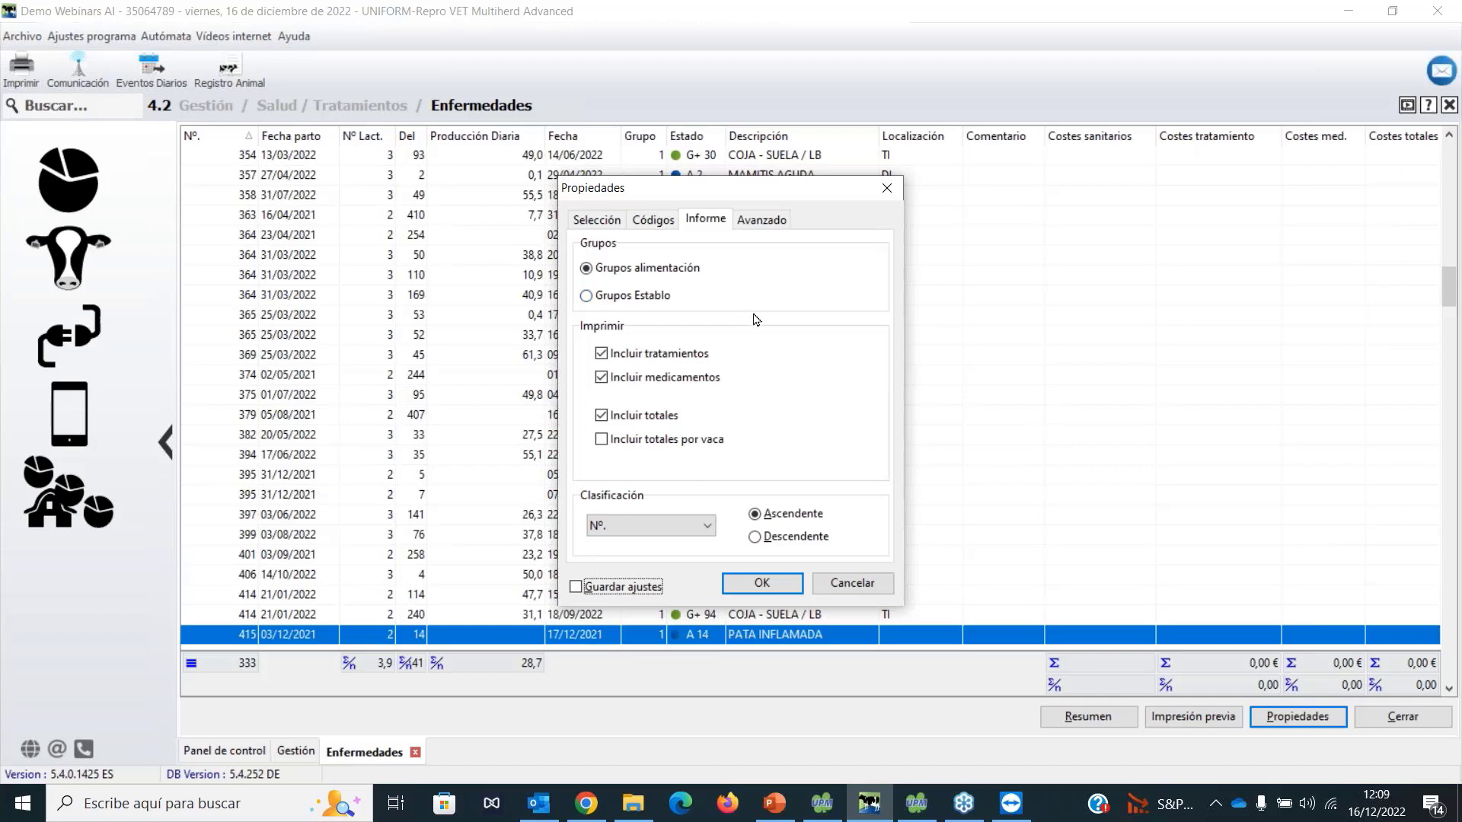
{"action": "left_click", "coordinate": [763, 220]}
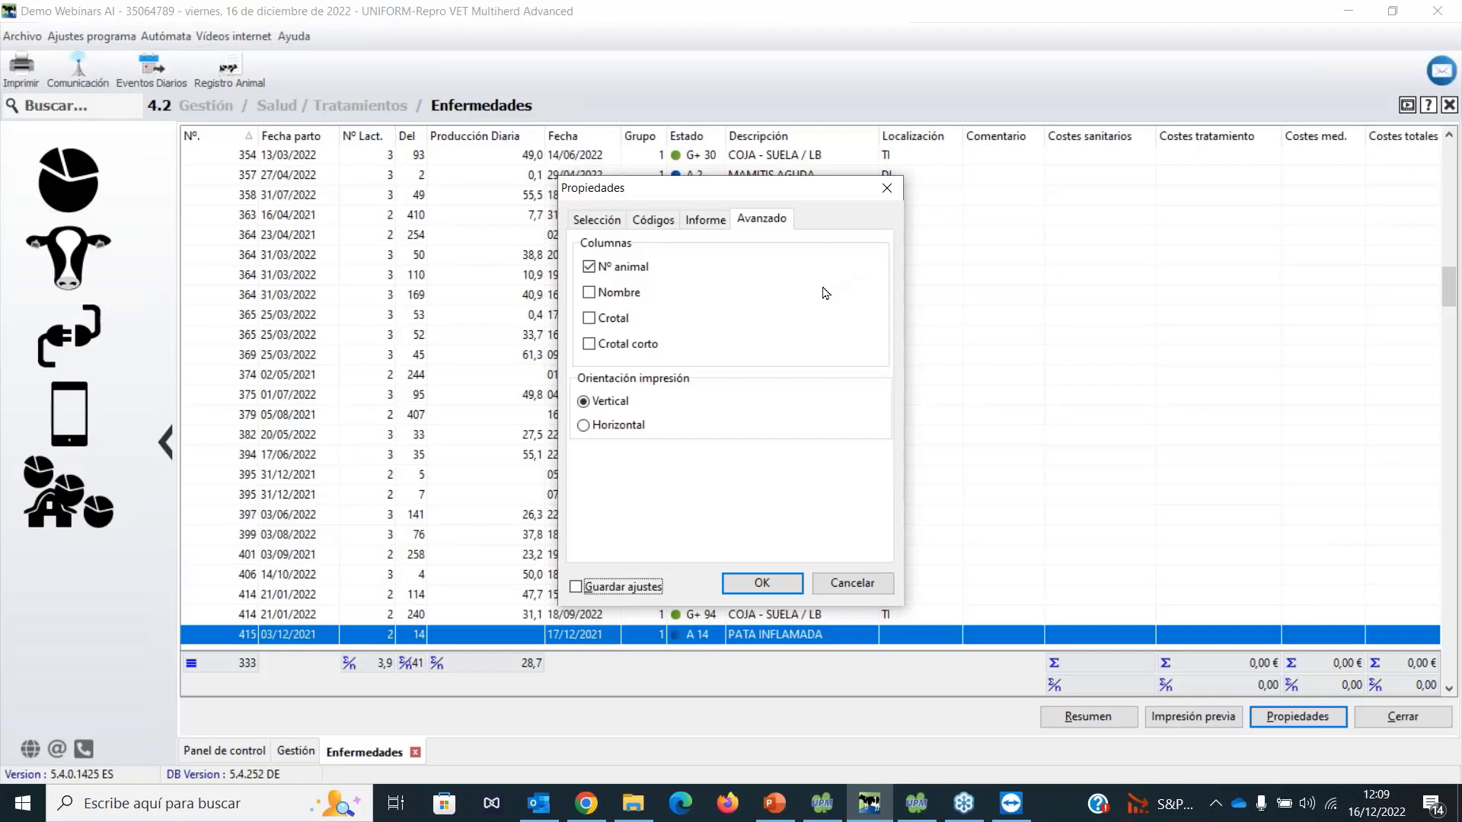
{"action": "left_click", "coordinate": [590, 320]}
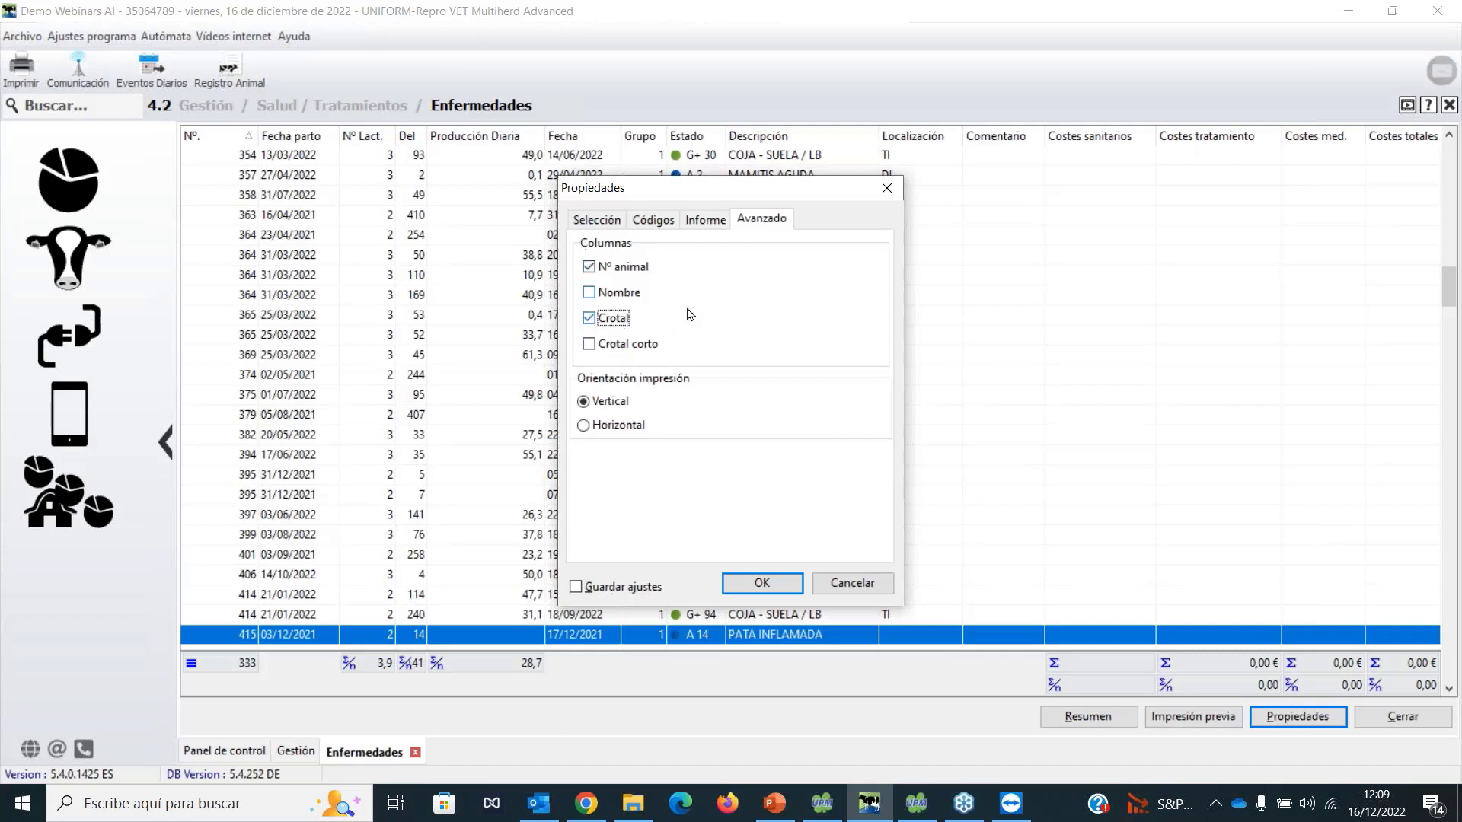
{"action": "left_click", "coordinate": [651, 592]}
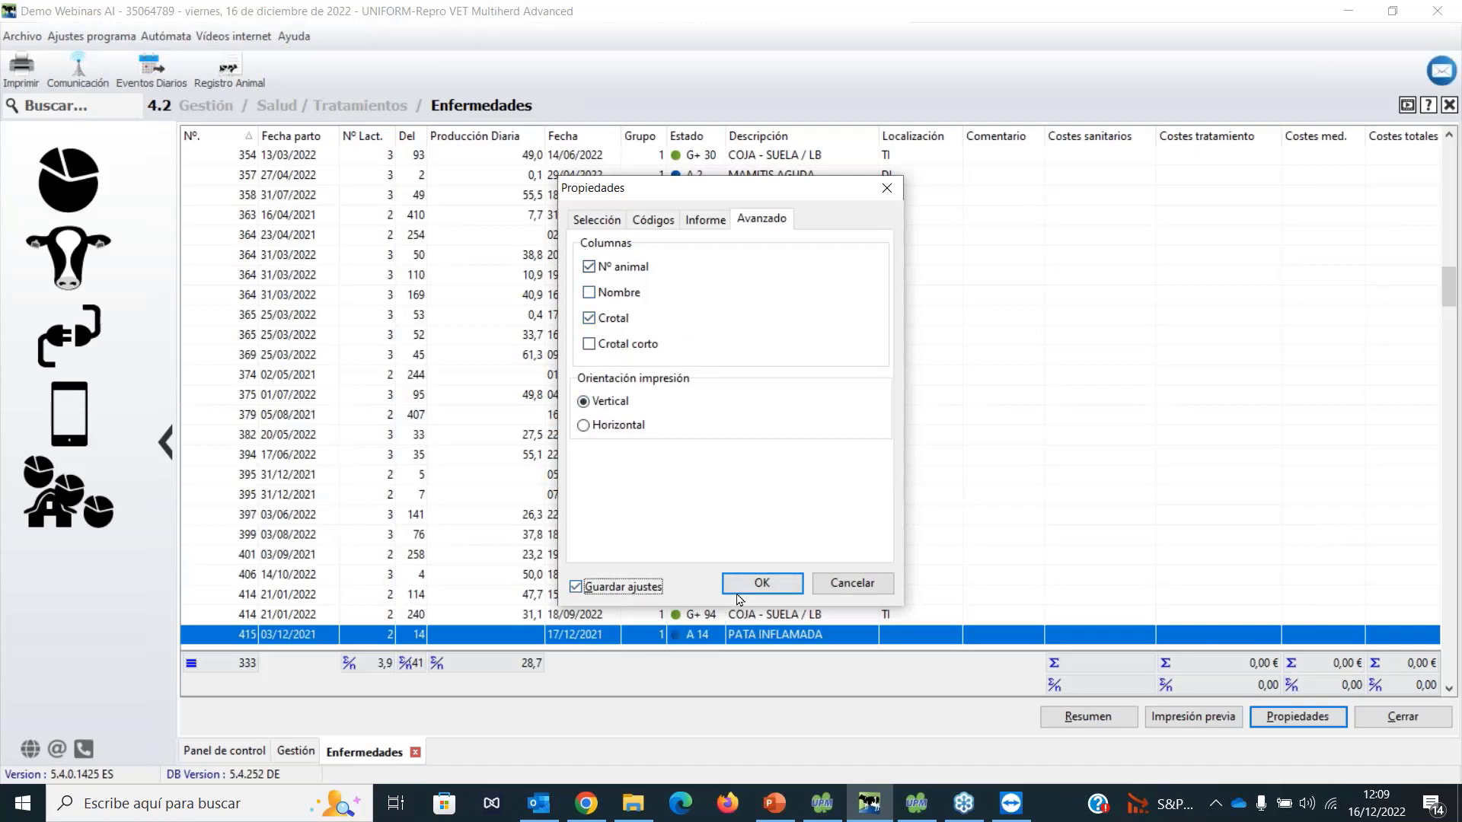
{"action": "left_click", "coordinate": [738, 590]}
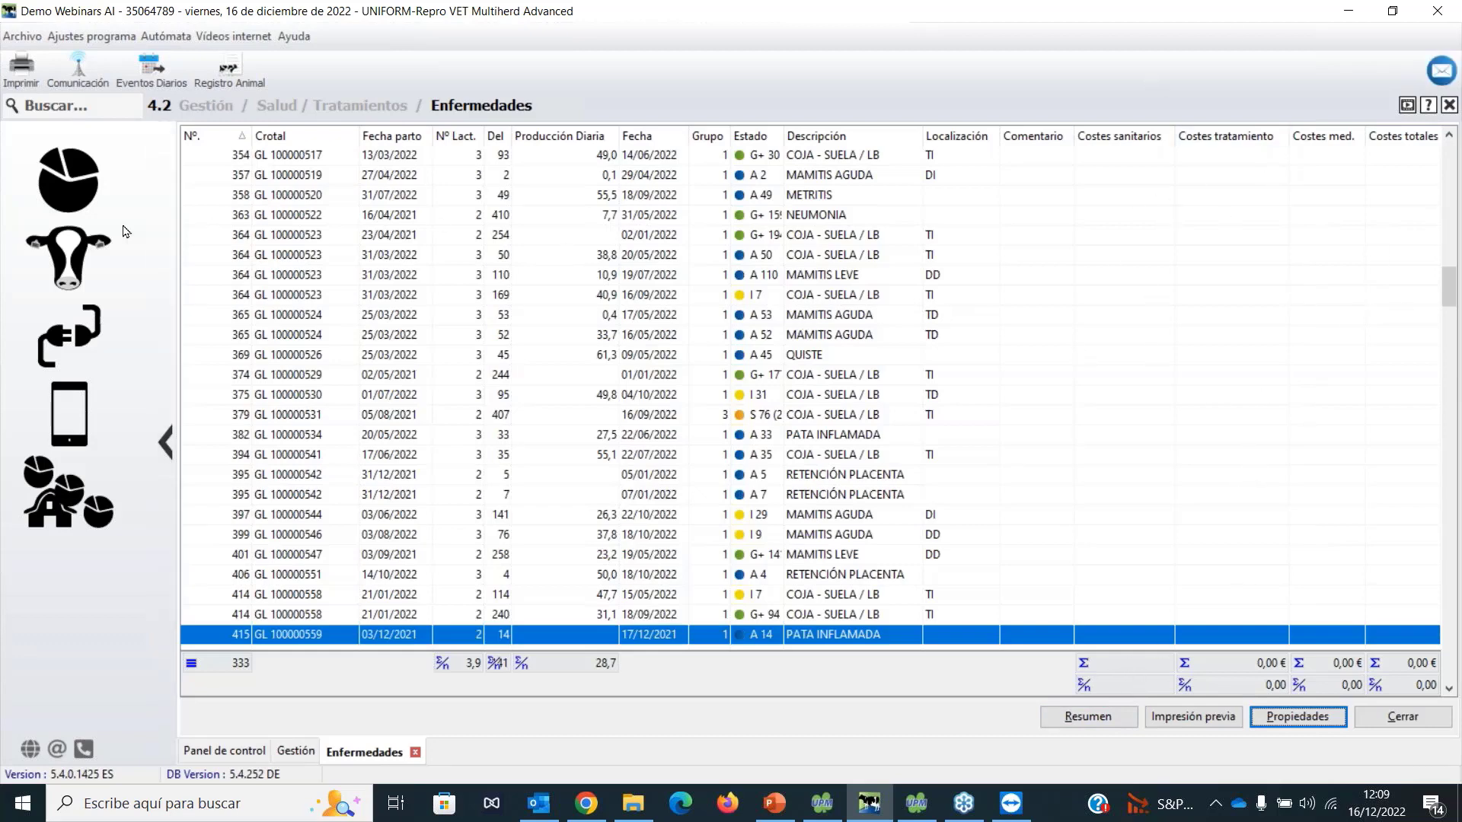
Open the QUISTE entry in Lista de Enfermedades to examine its general settings and category, and close it without changes.
{"action": "left_click", "coordinate": [73, 250]}
{"action": "left_click", "coordinate": [297, 249]}
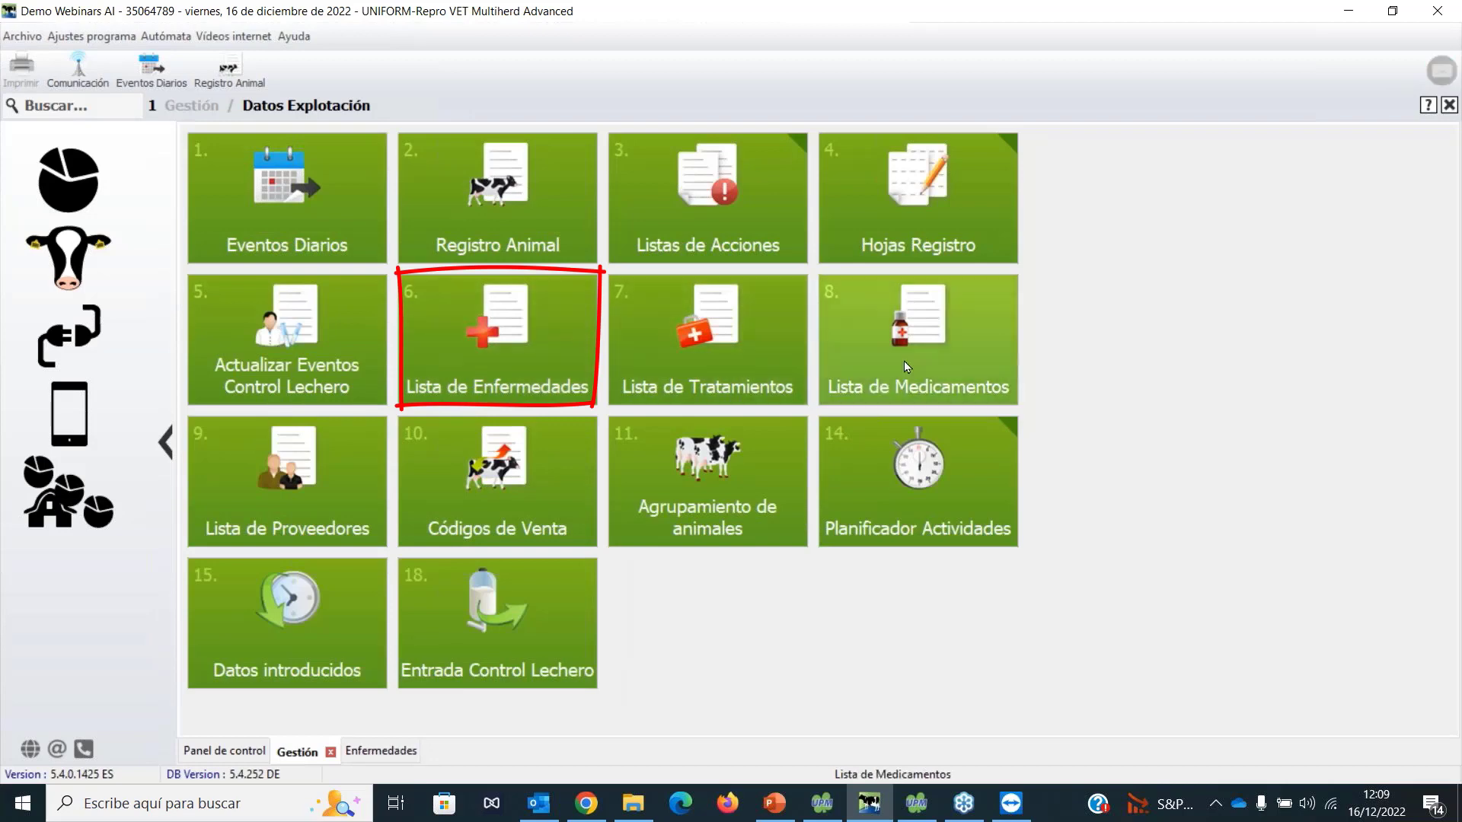
{"action": "left_click", "coordinate": [560, 362]}
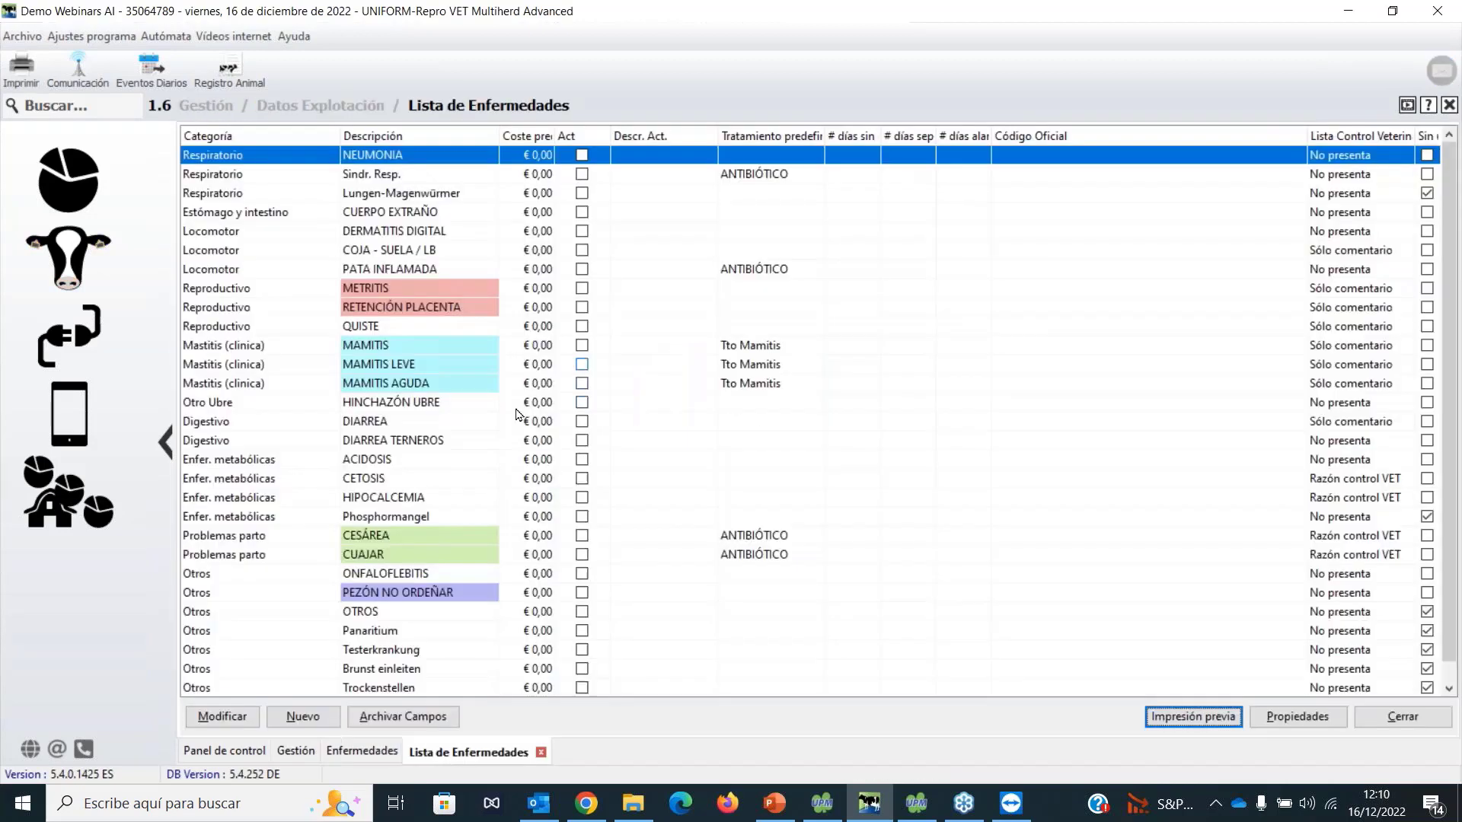
{"action": "left_click", "coordinate": [436, 327]}
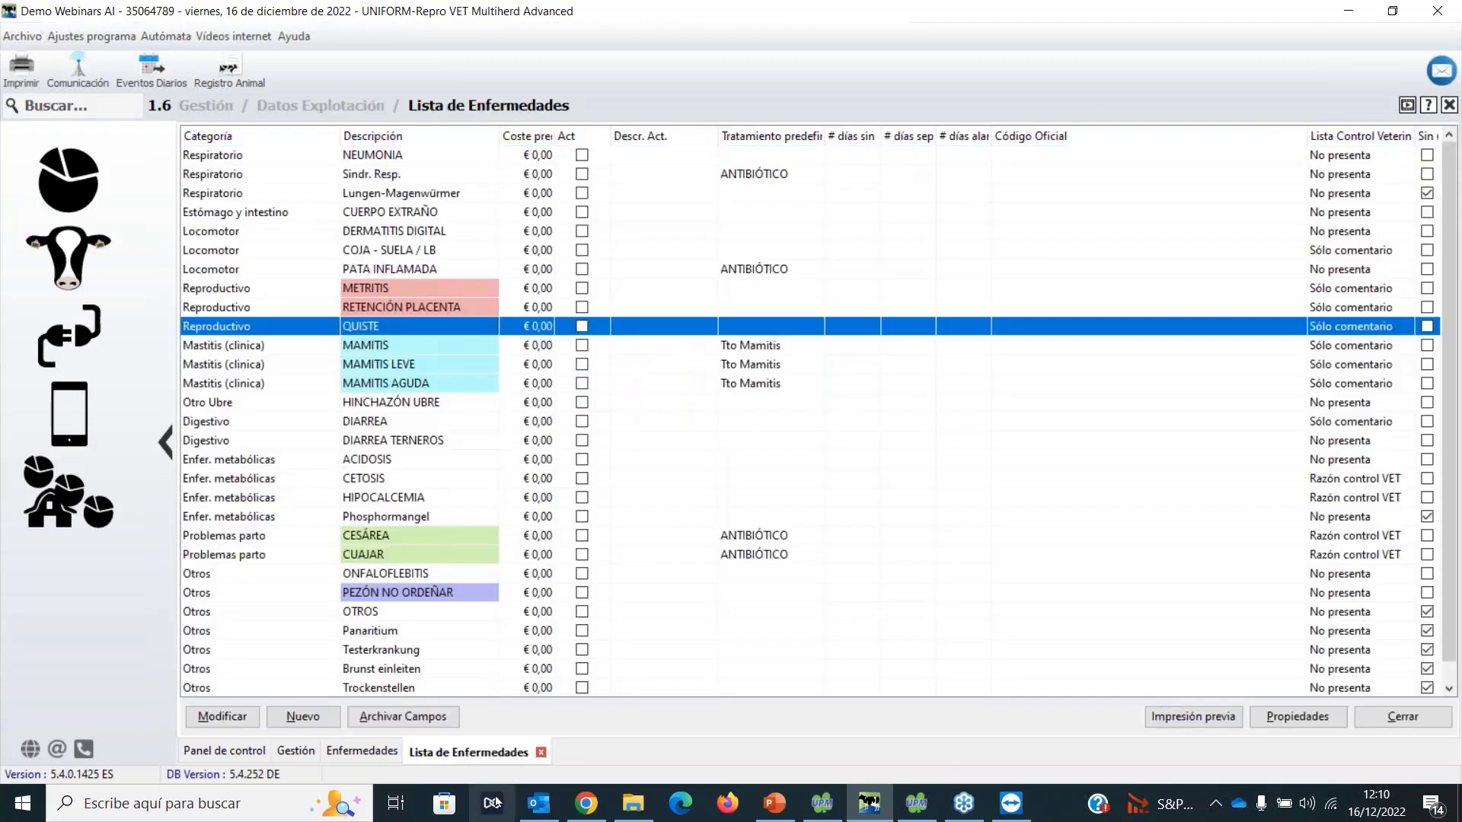
{"action": "left_click", "coordinate": [222, 716]}
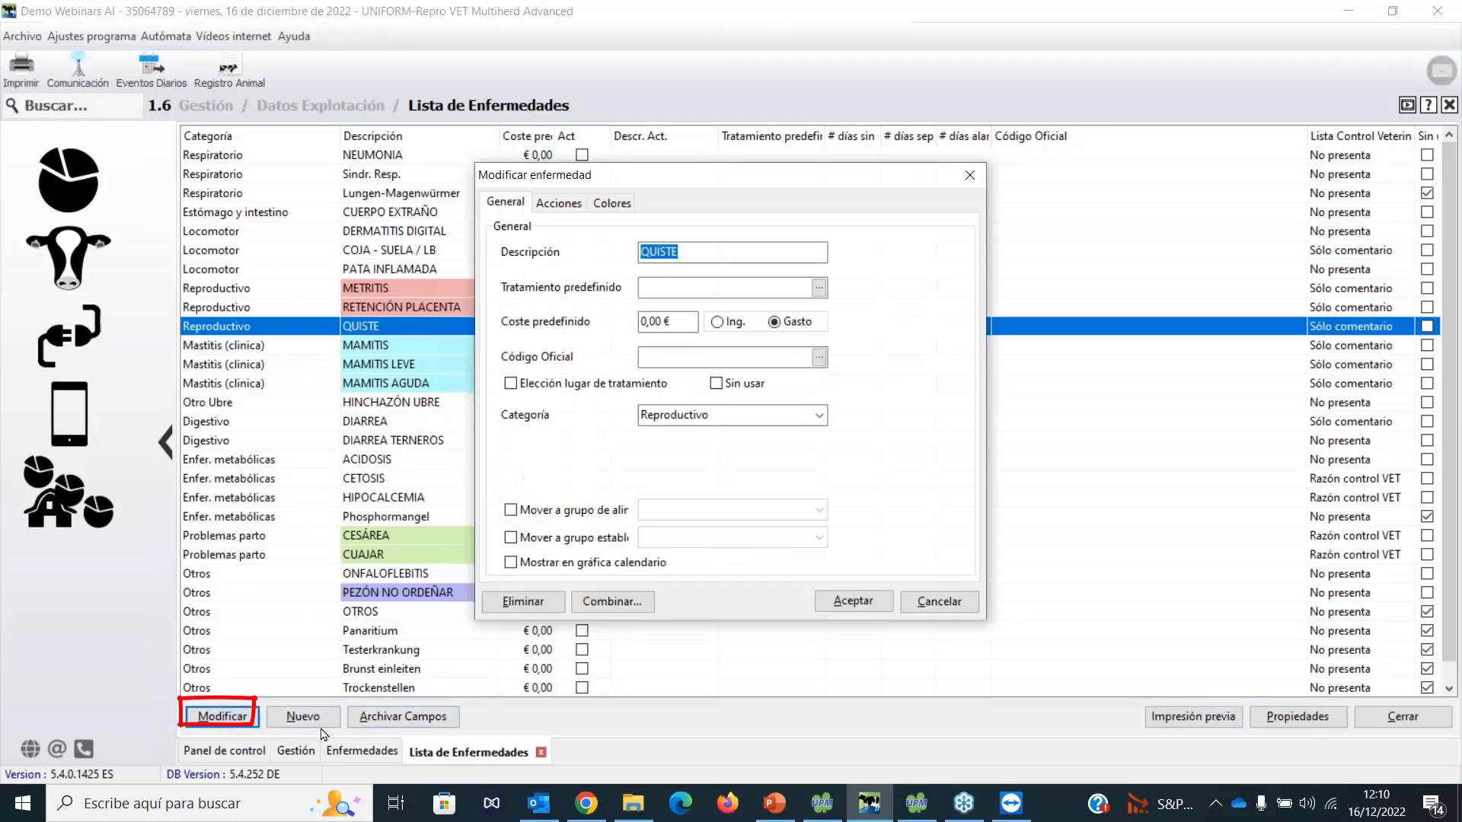
{"action": "left_click", "coordinate": [968, 178]}
Open Análisis de enfermedades under Salud / Tratamientos and view the breakdowns by days in milk and by lactation number.
{"action": "left_click", "coordinate": [363, 751]}
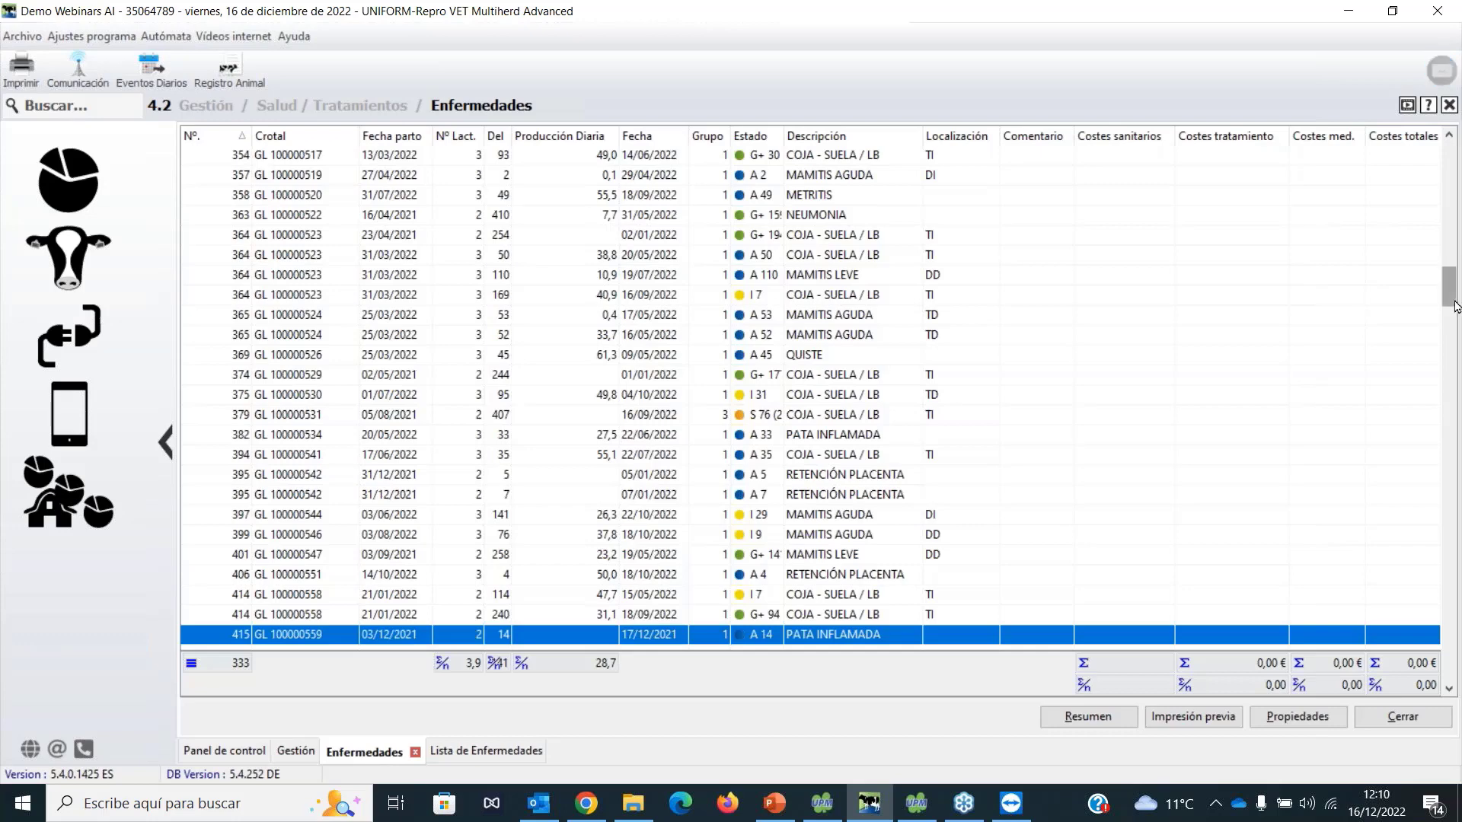
{"action": "left_click", "coordinate": [357, 105]}
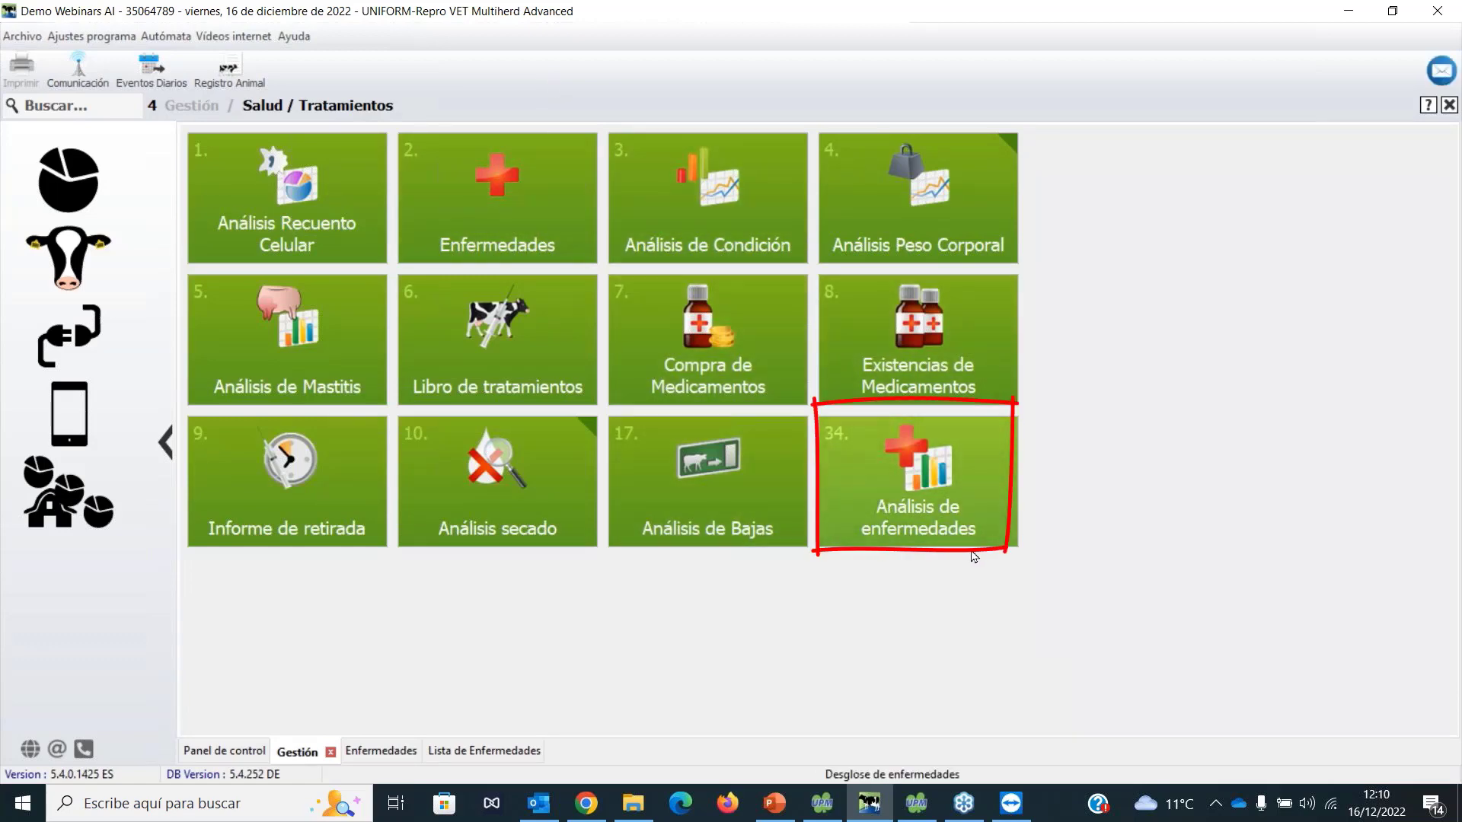
{"action": "left_click", "coordinate": [963, 515]}
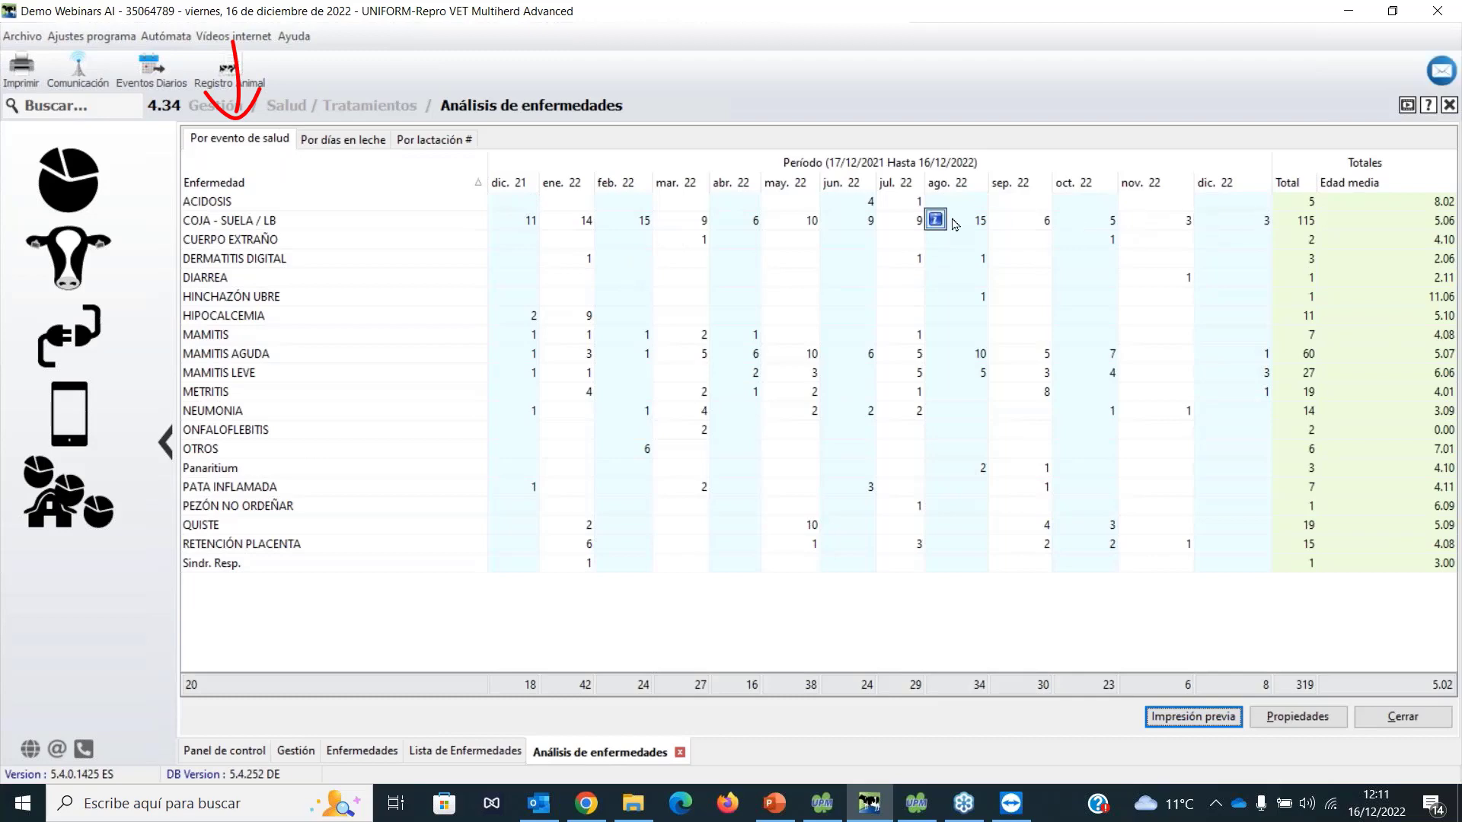
{"action": "left_click", "coordinate": [361, 143]}
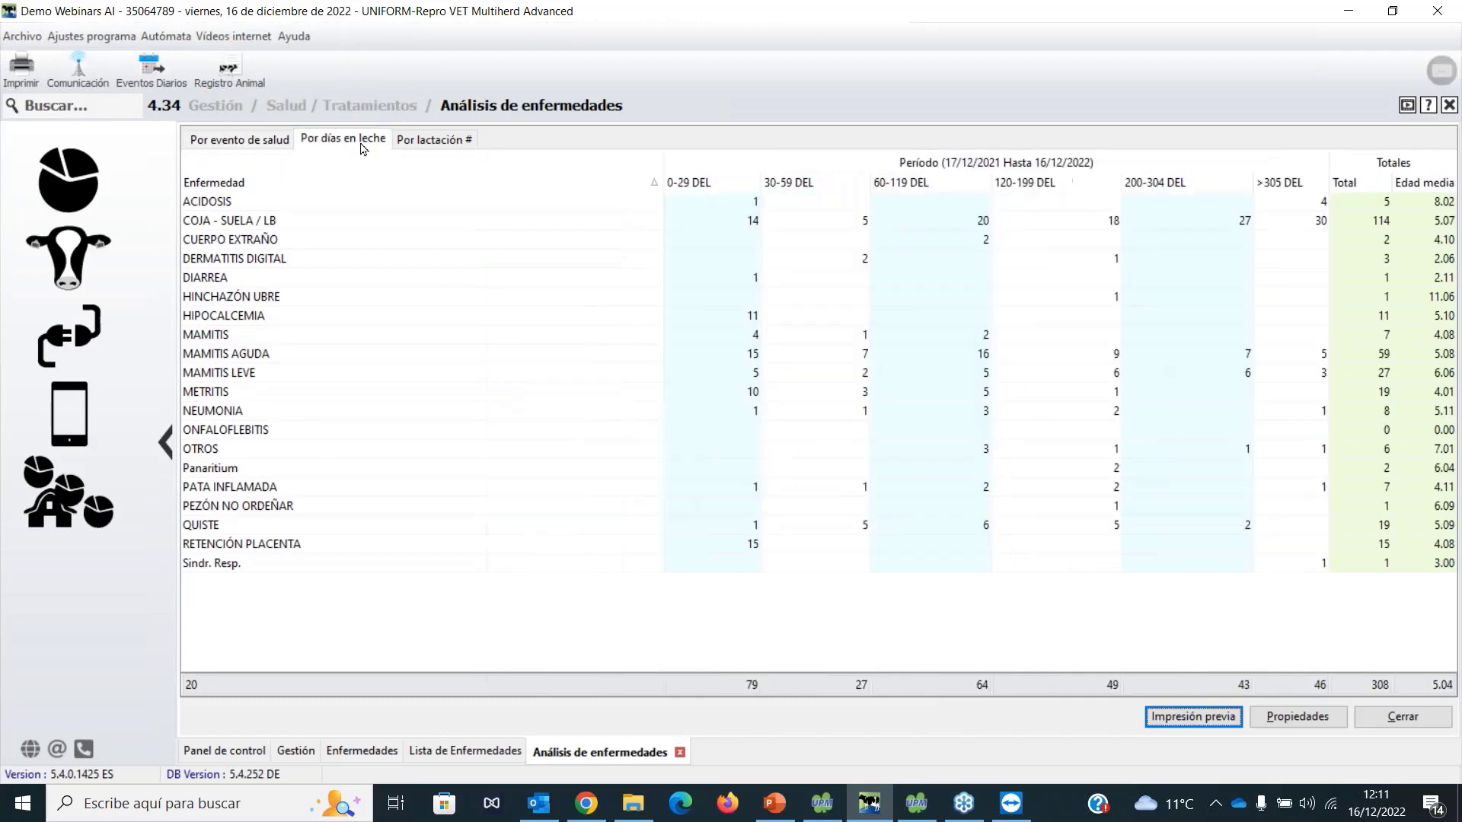
{"action": "left_click", "coordinate": [421, 141]}
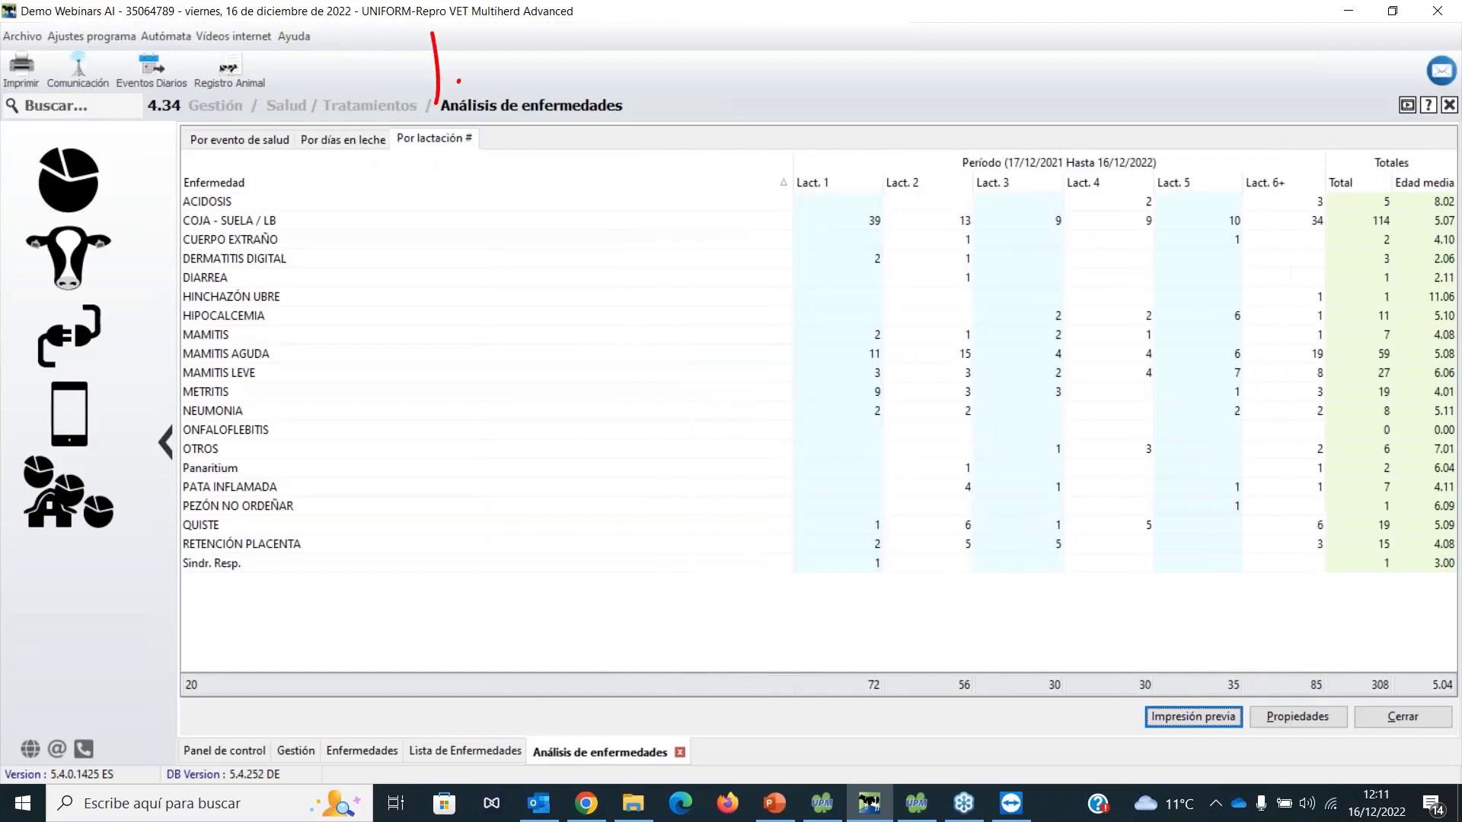
View the disease analysis by health event and list the animals behind the December 2021 COJA - SUELA / LB cases.
{"action": "left_click", "coordinate": [253, 141]}
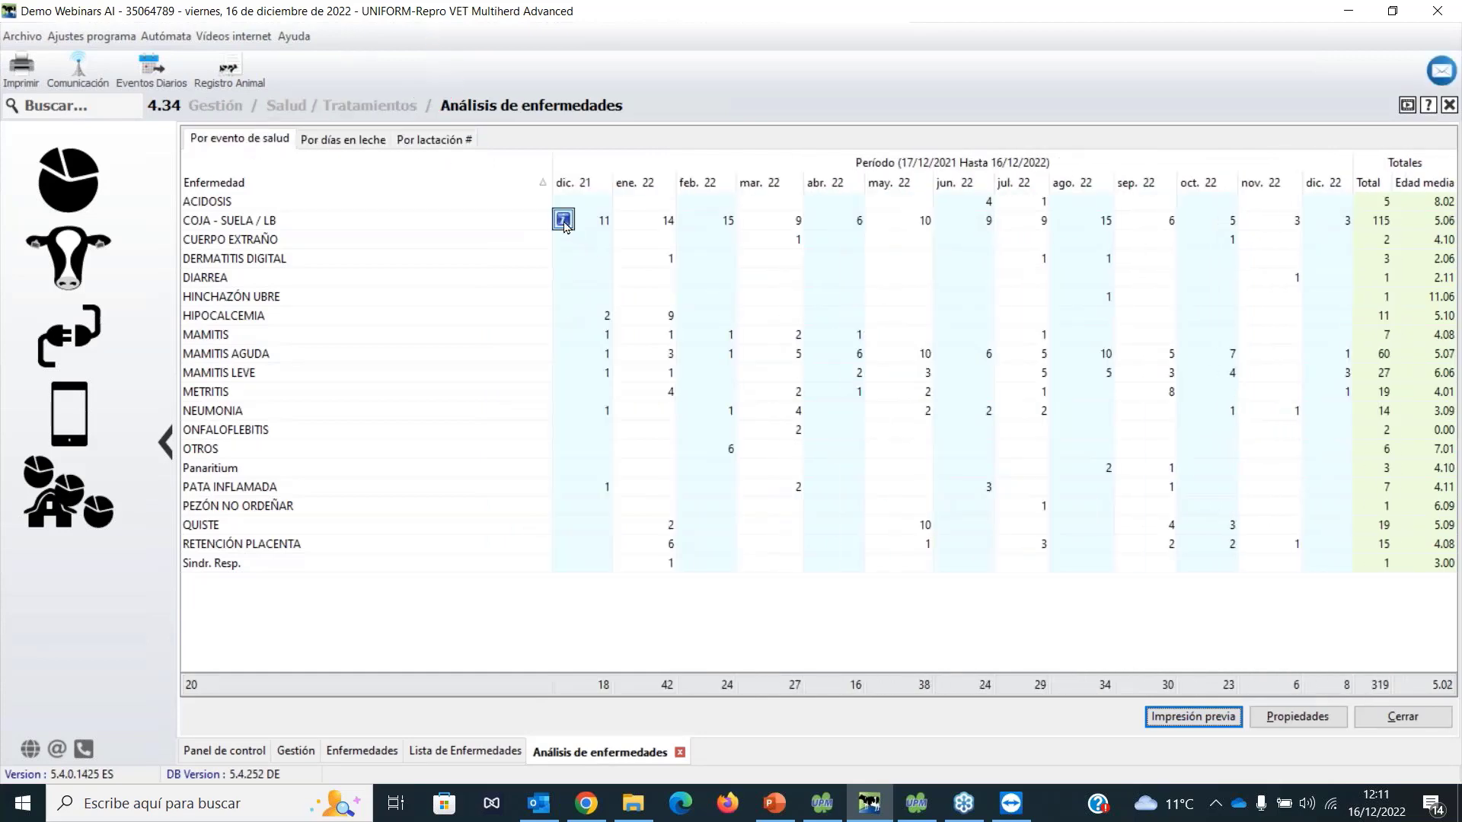
{"action": "left_click", "coordinate": [564, 224]}
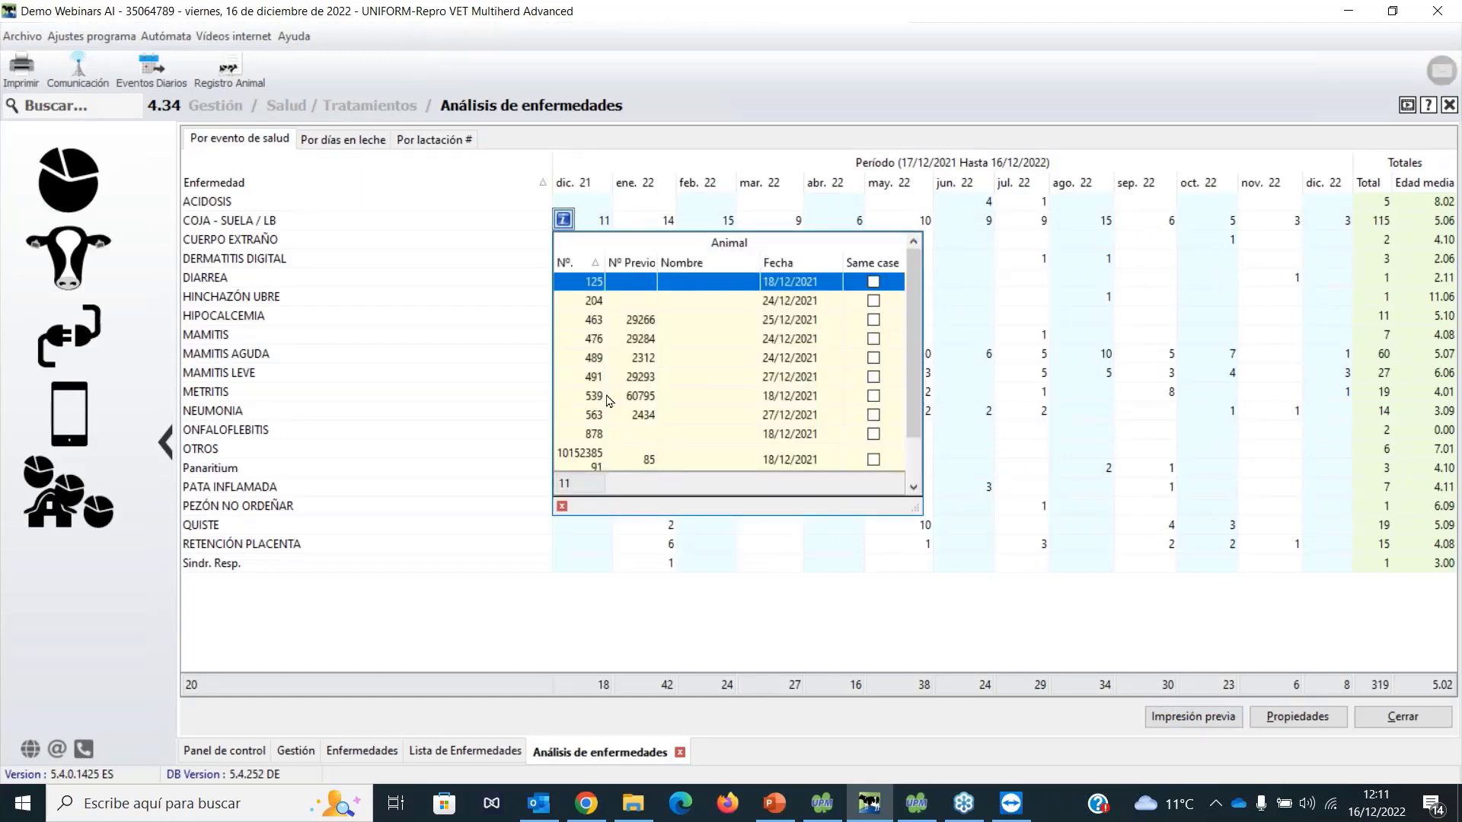
{"action": "scroll", "coordinate": [609, 395], "scroll_direction": "down", "scroll_amount": 1}
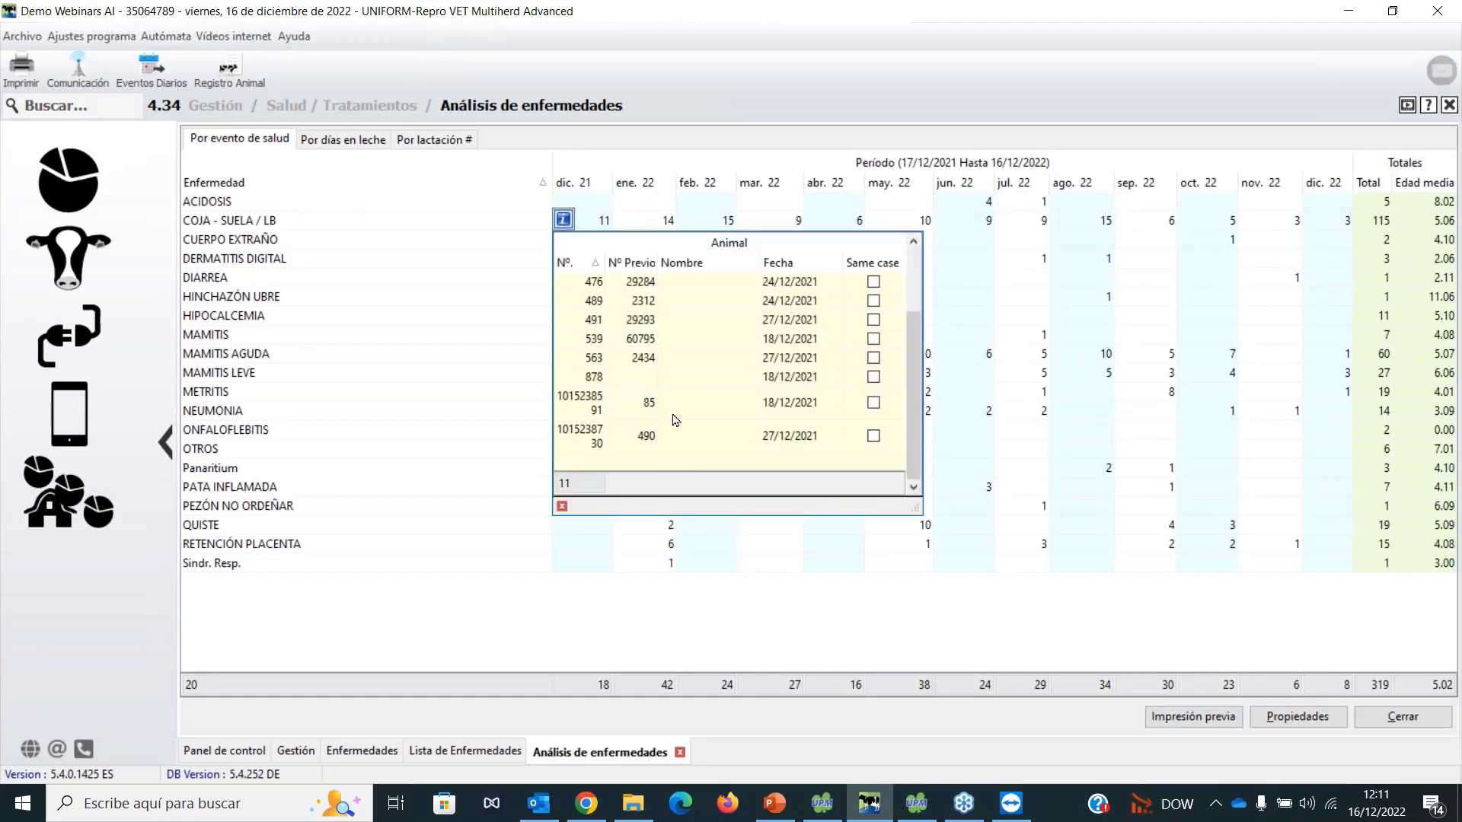
{"action": "scroll", "coordinate": [654, 377], "scroll_direction": "up", "scroll_amount": 1}
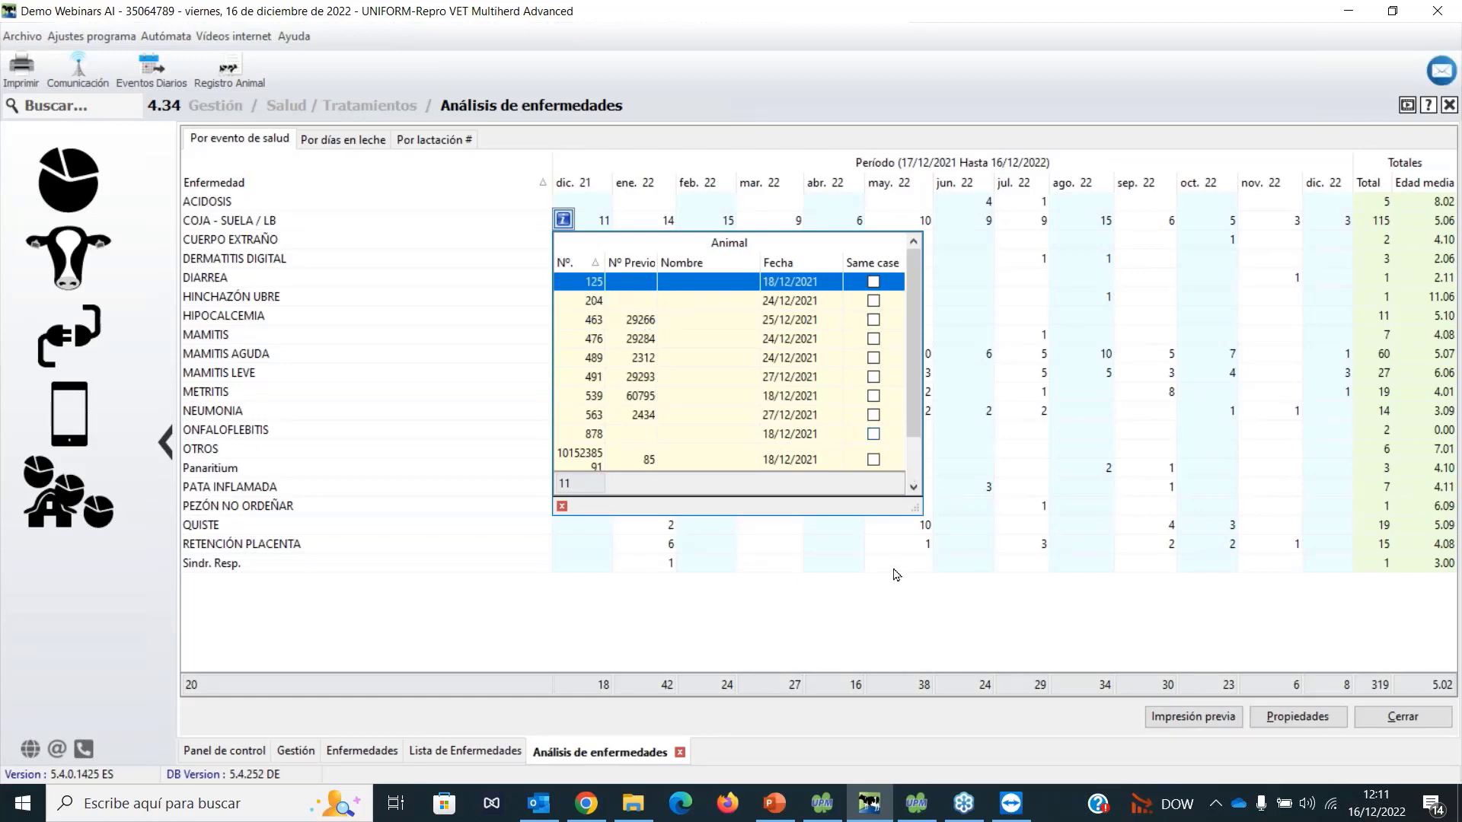
{"action": "left_click", "coordinate": [873, 598]}
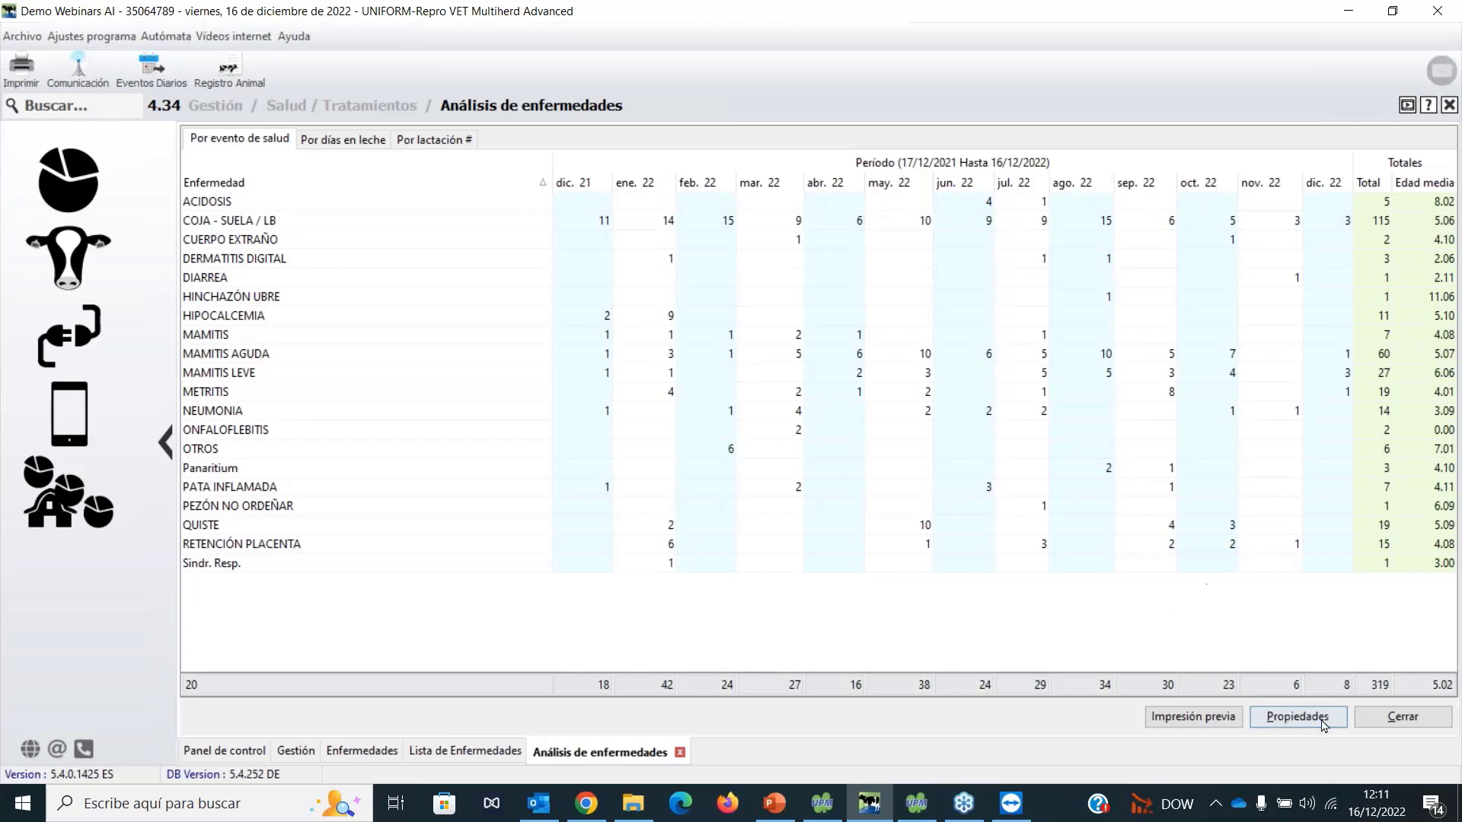
Examine the period, days-in-milk ranges and code categories in the Análisis de enfermedades properties, closing them without changes.
{"action": "left_click", "coordinate": [1322, 722]}
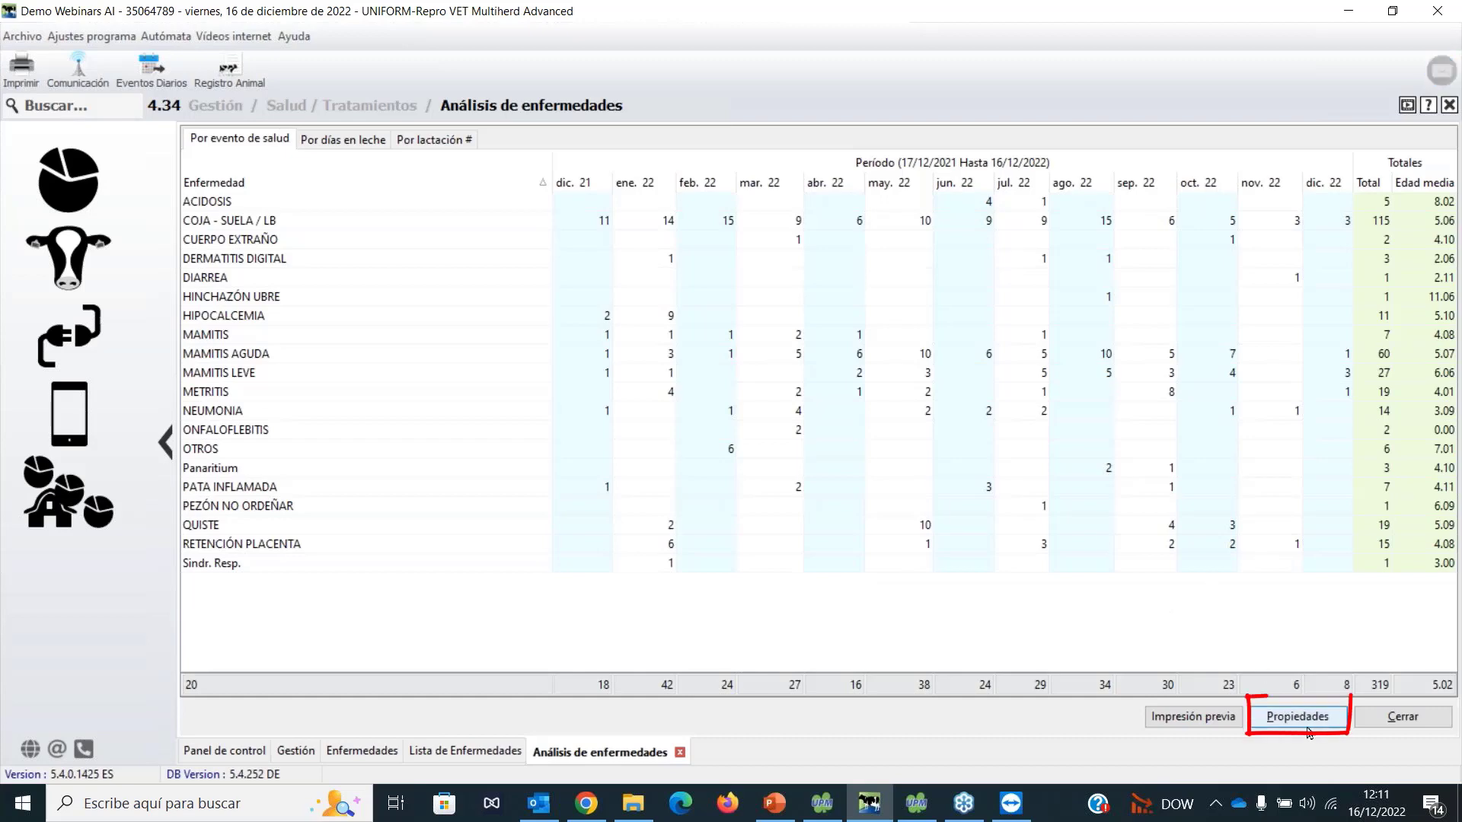
{"action": "left_click", "coordinate": [1309, 731]}
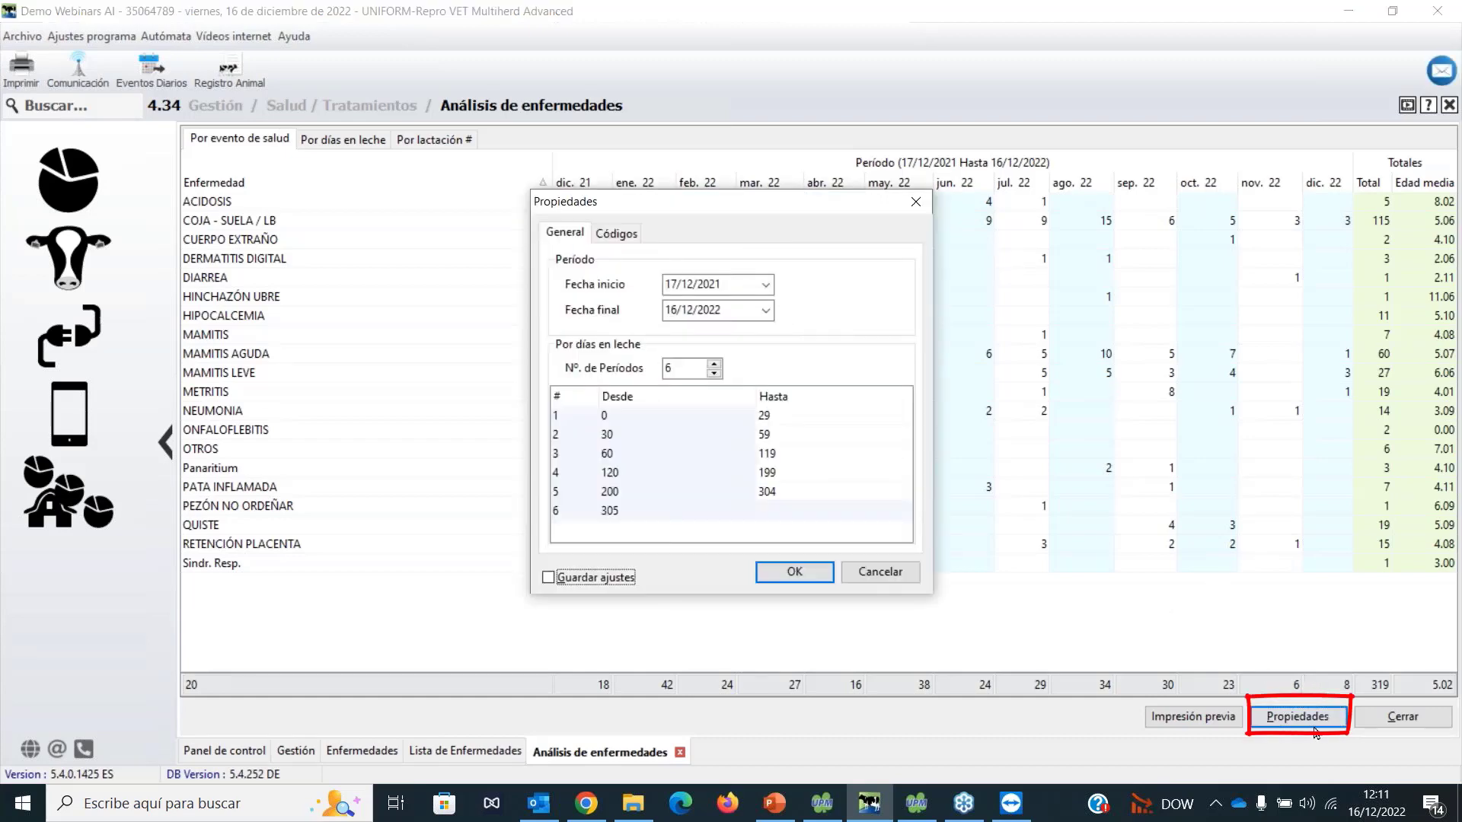
{"action": "left_click", "coordinate": [620, 237]}
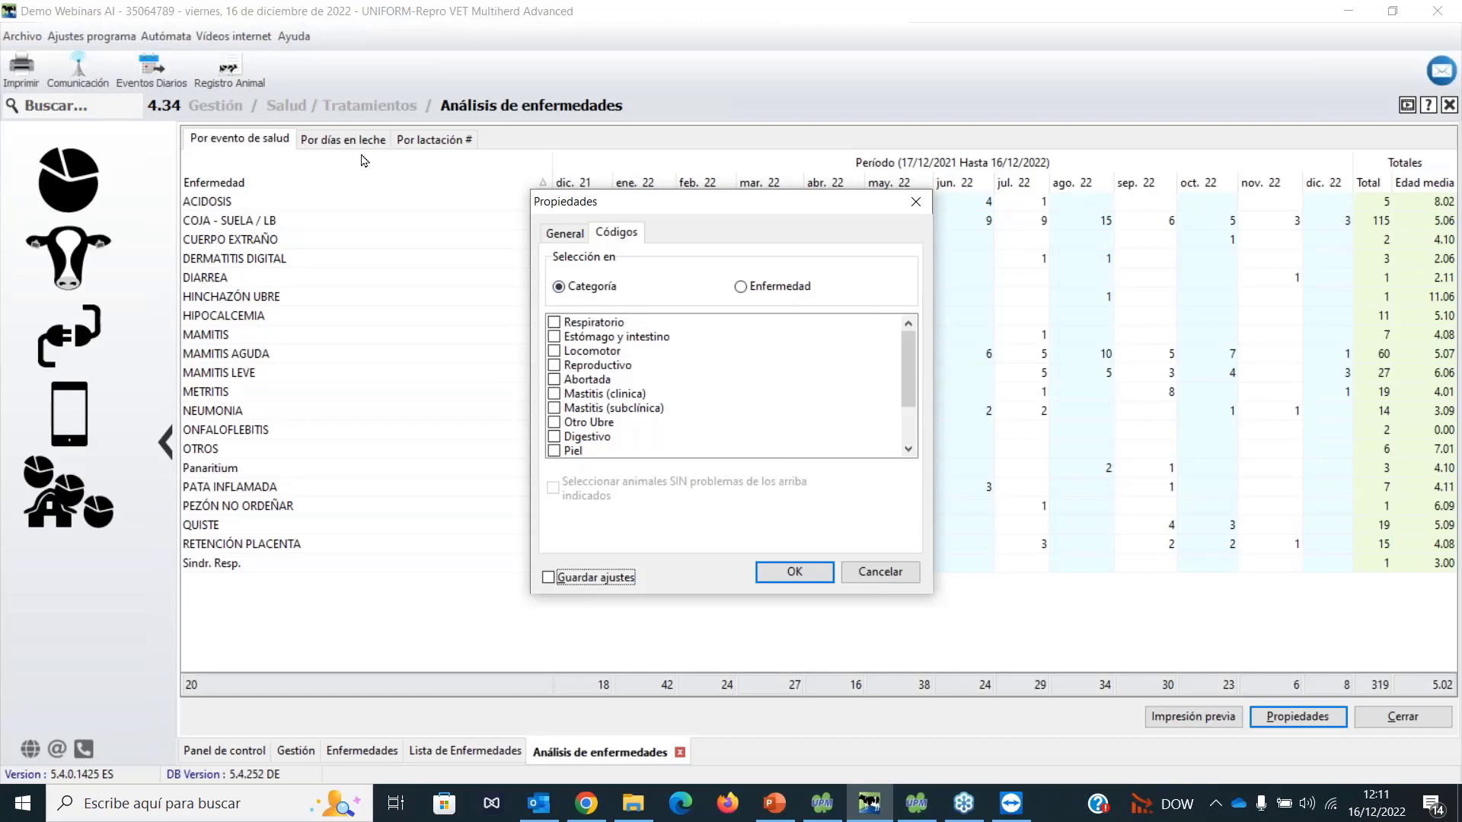
{"action": "left_click", "coordinate": [913, 202]}
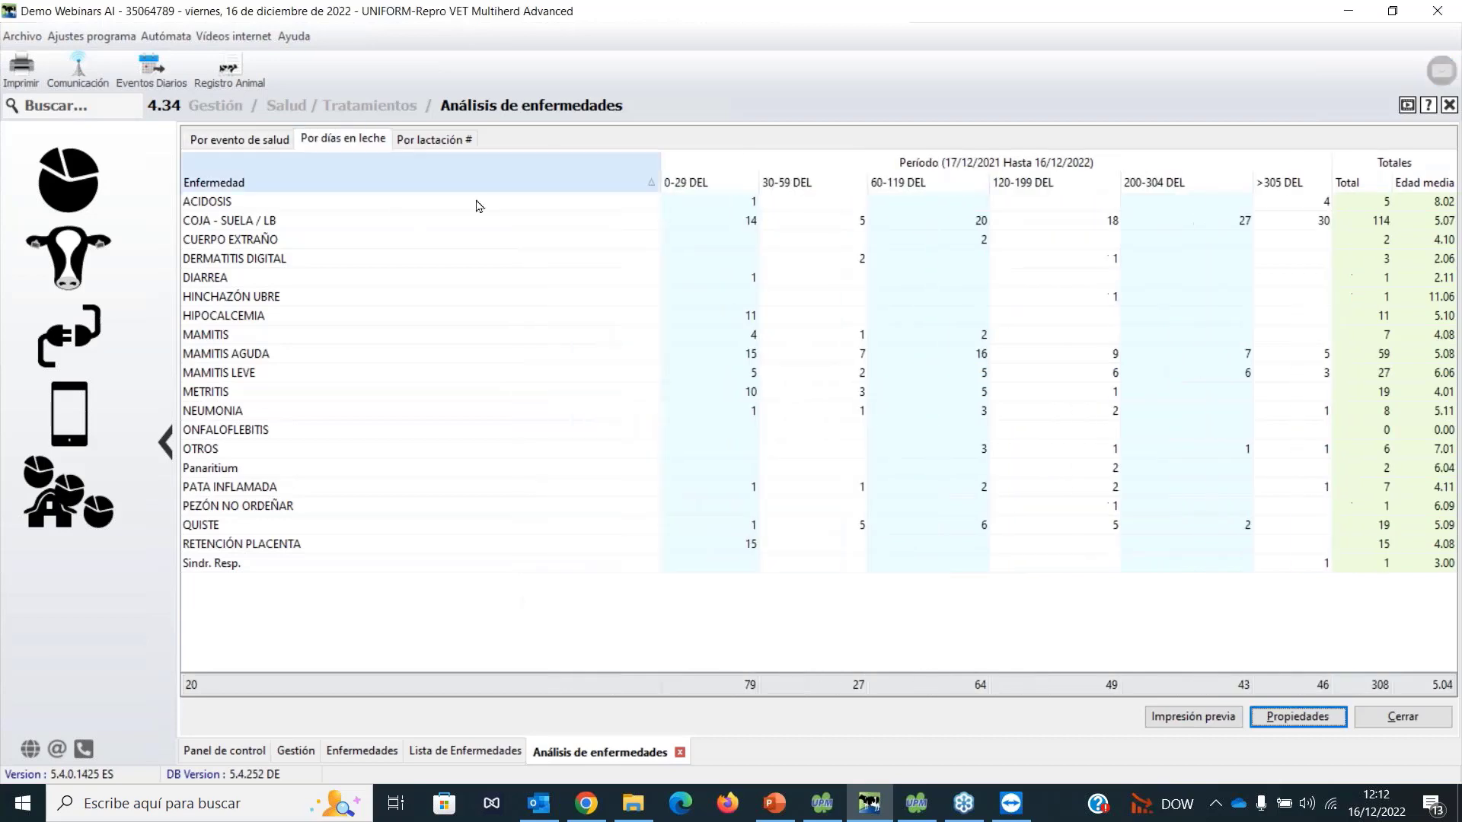
{"action": "left_click", "coordinate": [1284, 703]}
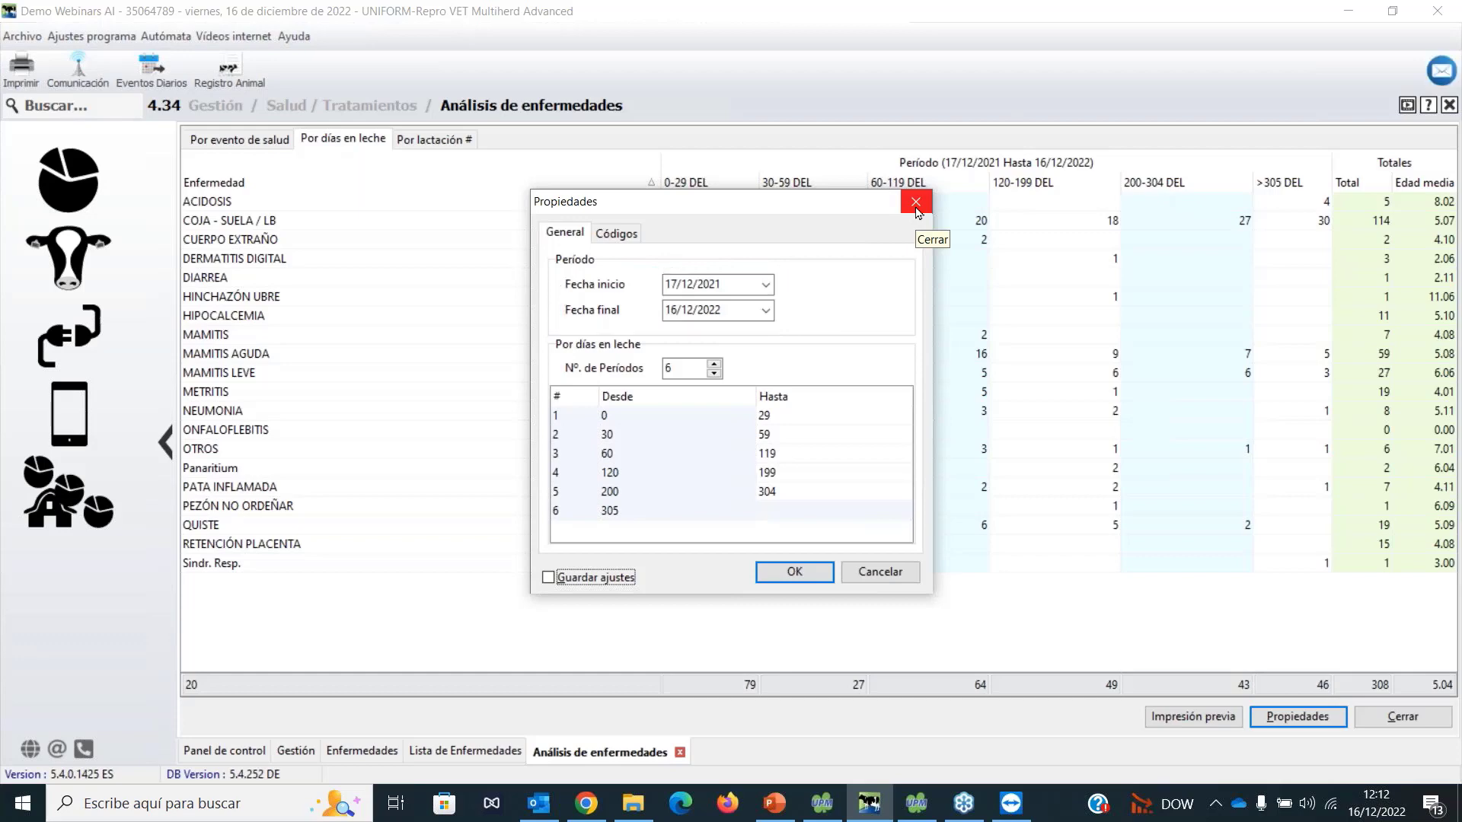
{"action": "left_click", "coordinate": [916, 204]}
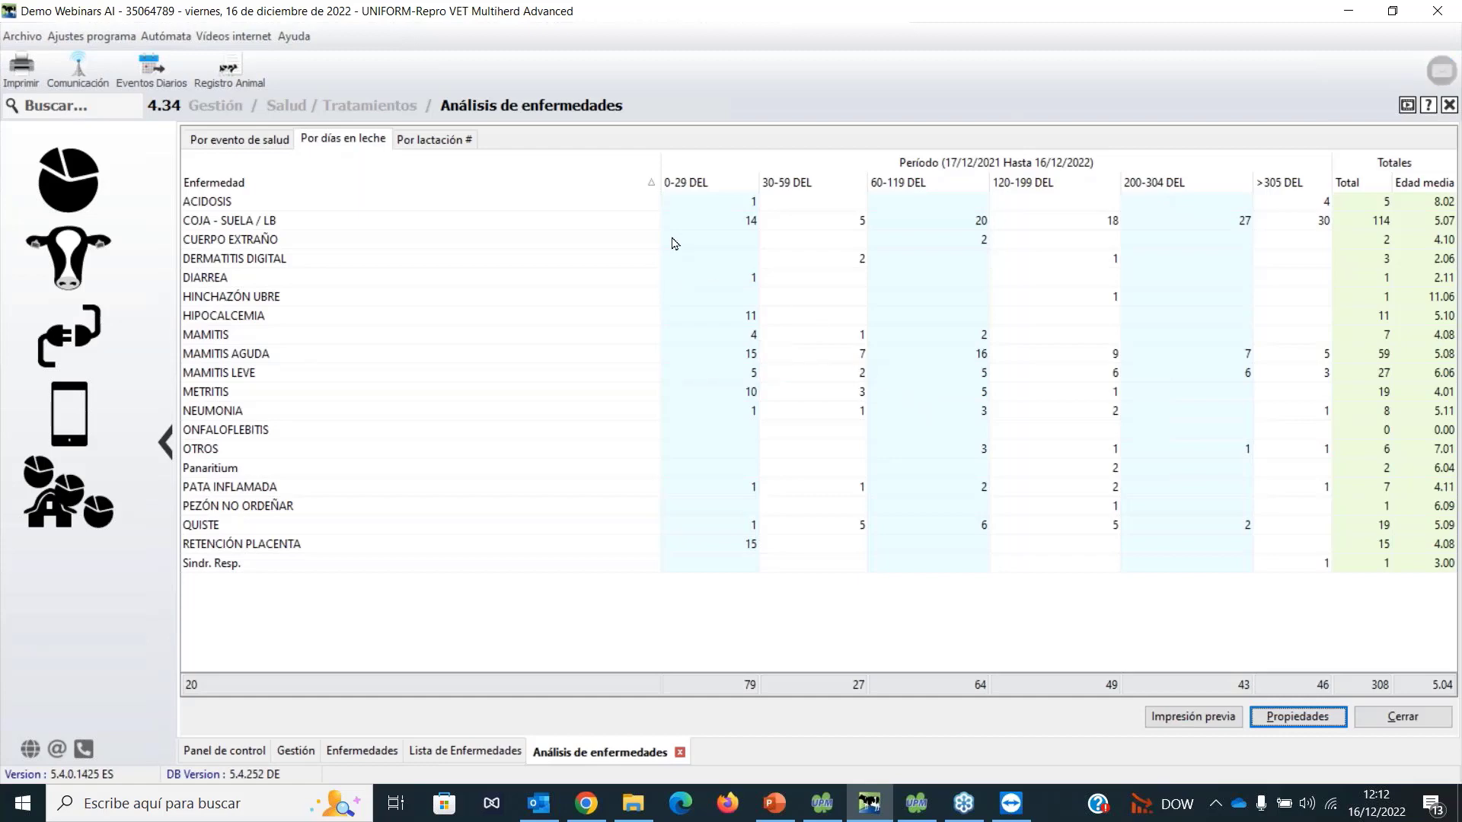
Open Análisis de Bajas under Salud / Tratamientos and review the general settings and removal reasons in its properties.
{"action": "left_click", "coordinate": [380, 106]}
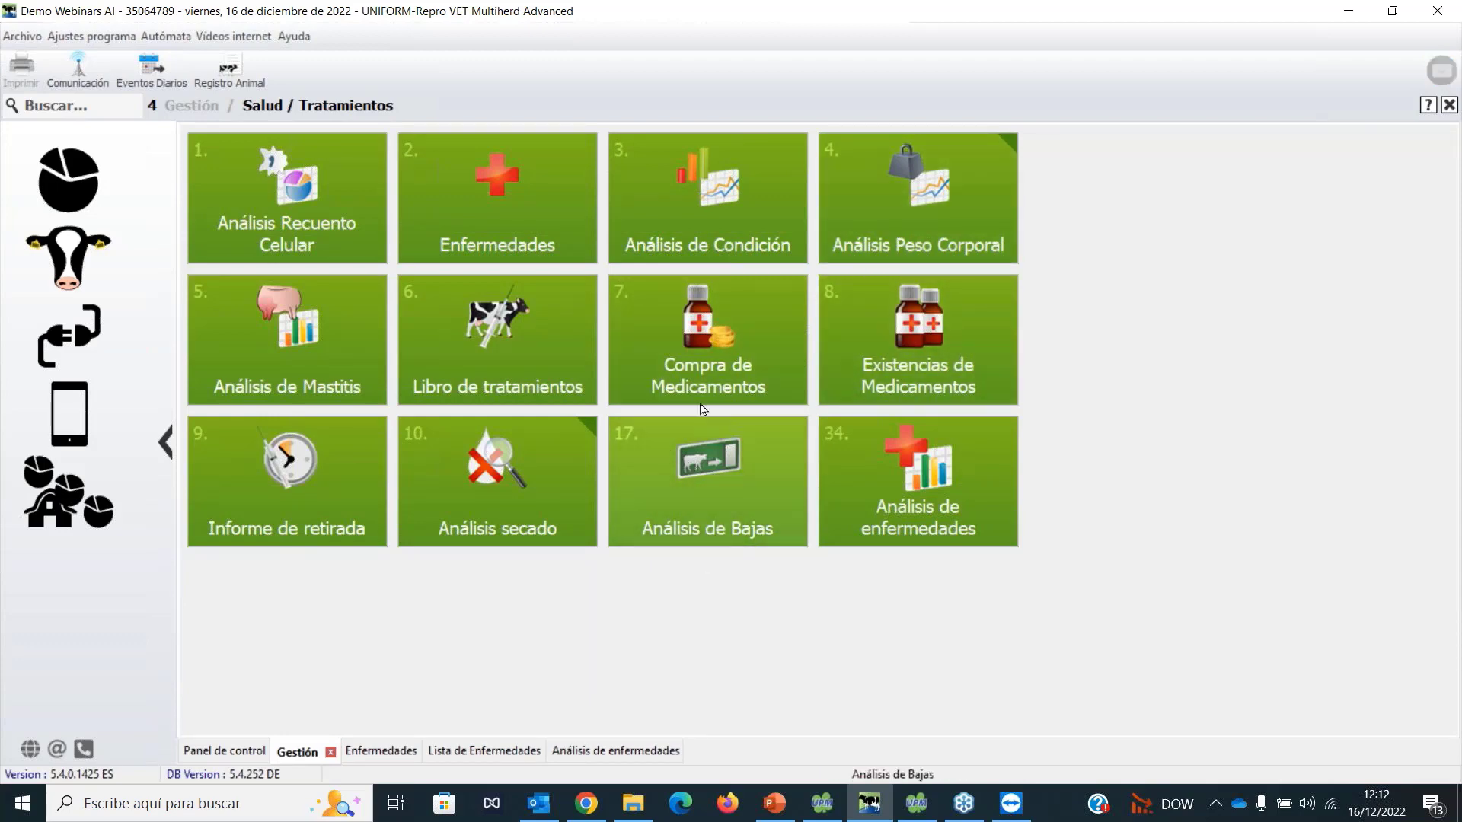
{"action": "left_click", "coordinate": [742, 488]}
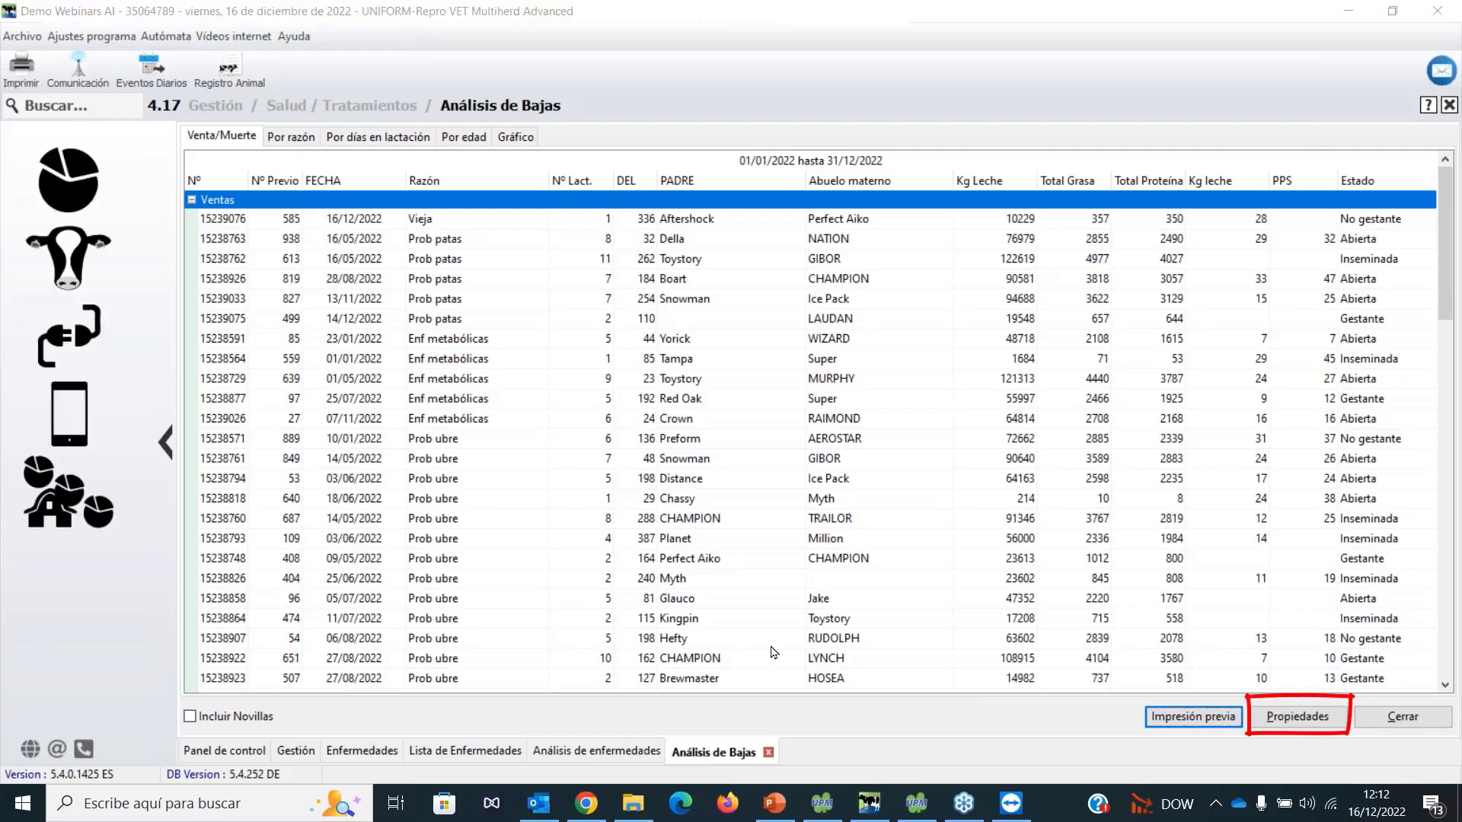
{"action": "left_click", "coordinate": [1298, 717]}
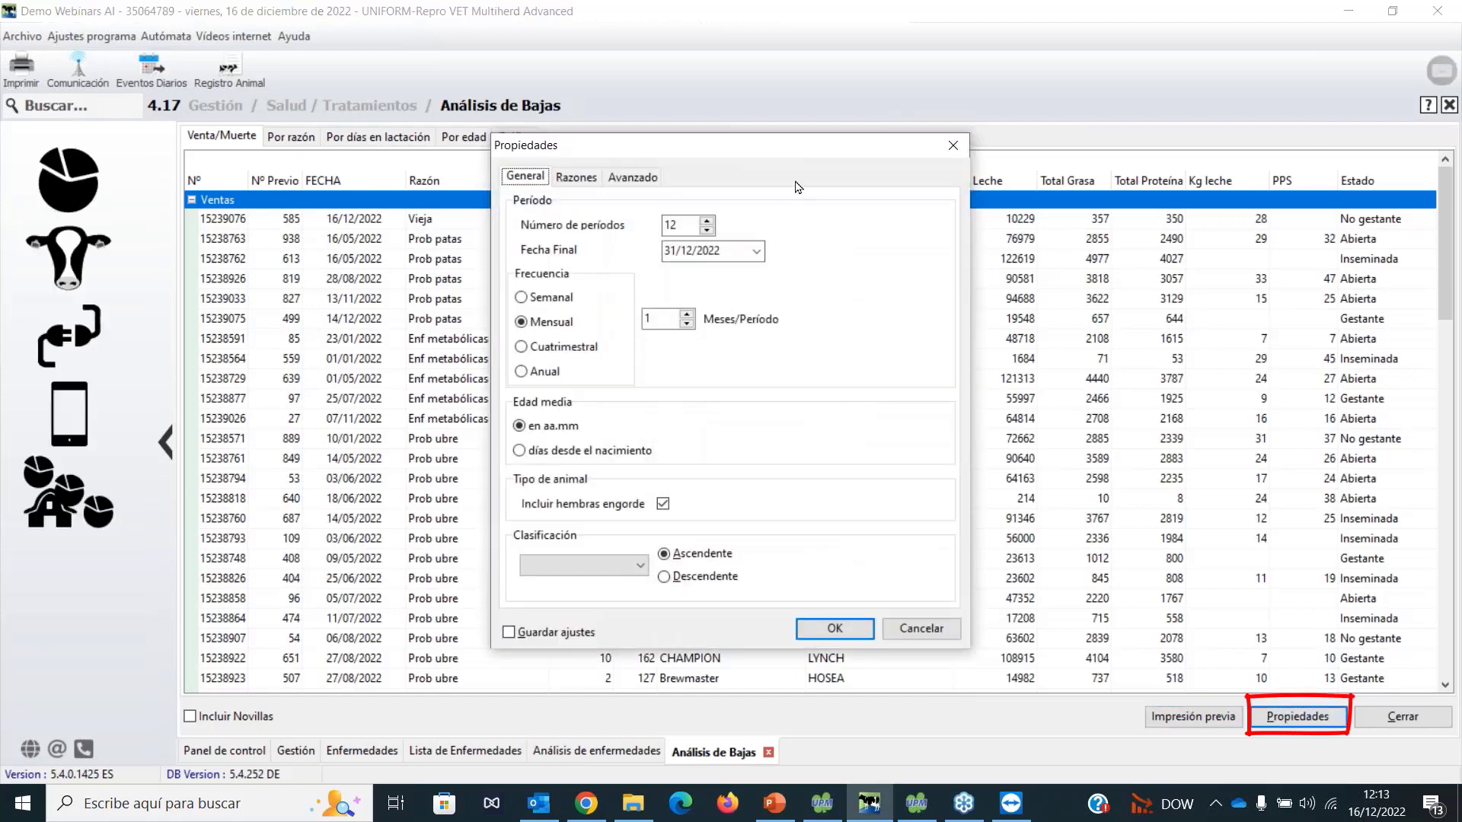
{"action": "left_click_drag", "start_coordinate": [801, 158], "coordinate": [938, 160]}
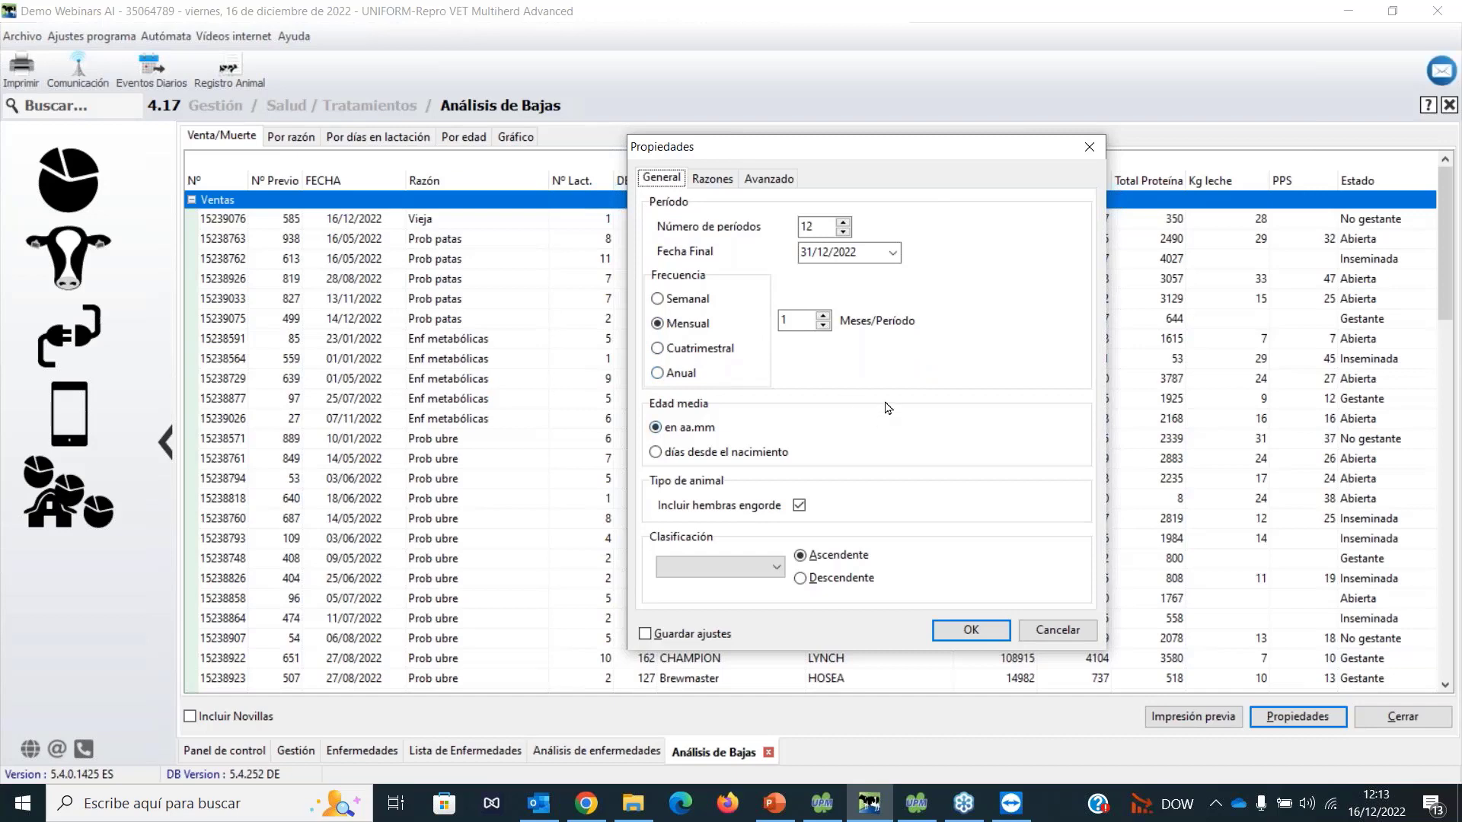
{"action": "left_click", "coordinate": [736, 185]}
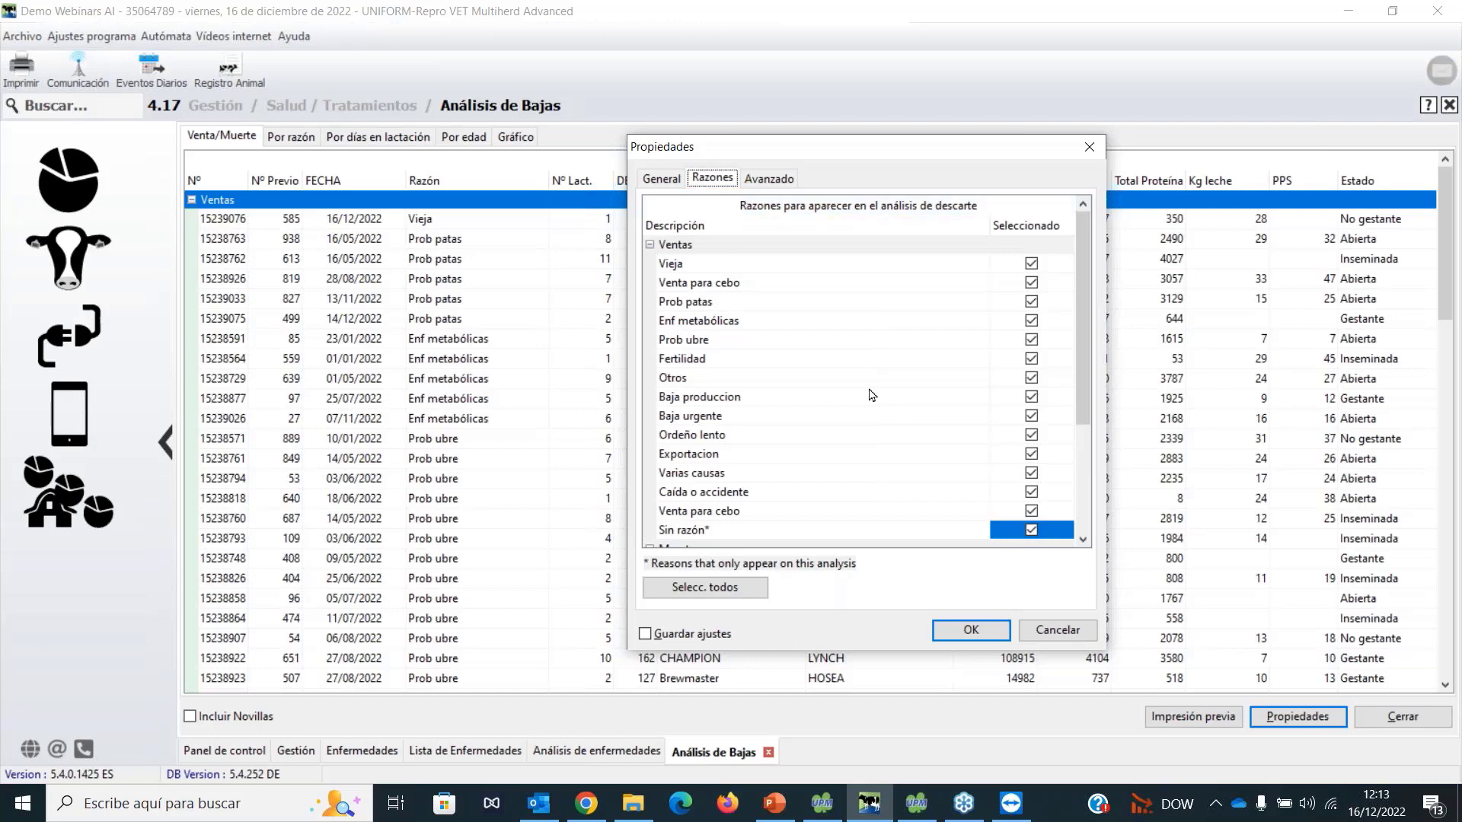
{"action": "left_click_drag", "start_coordinate": [1082, 341], "coordinate": [1140, 366]}
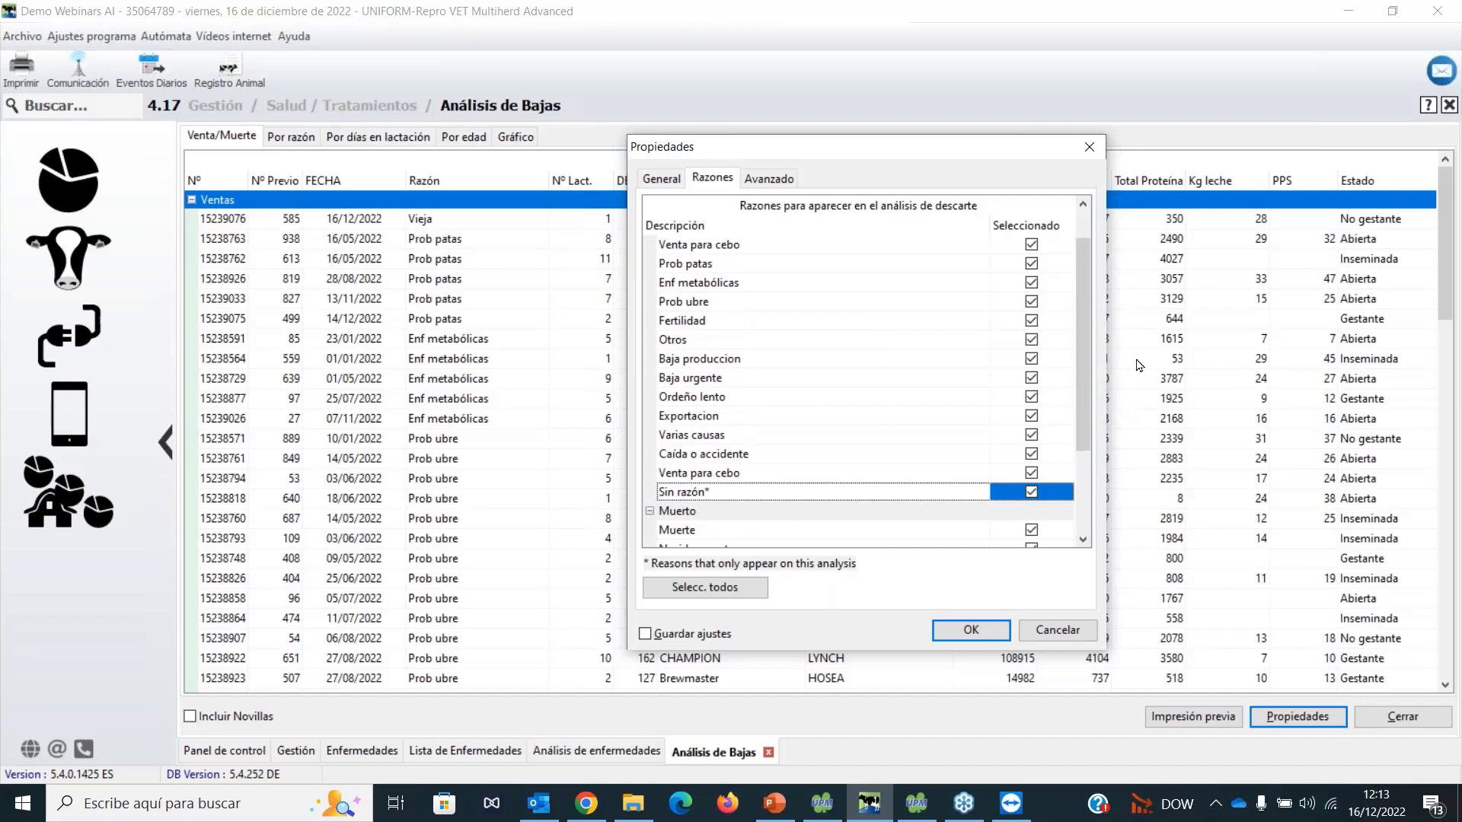
Add the Crotal column to the Análisis de Bajas report and apply it with Guardar ajustes enabled.
{"action": "left_click", "coordinate": [788, 180]}
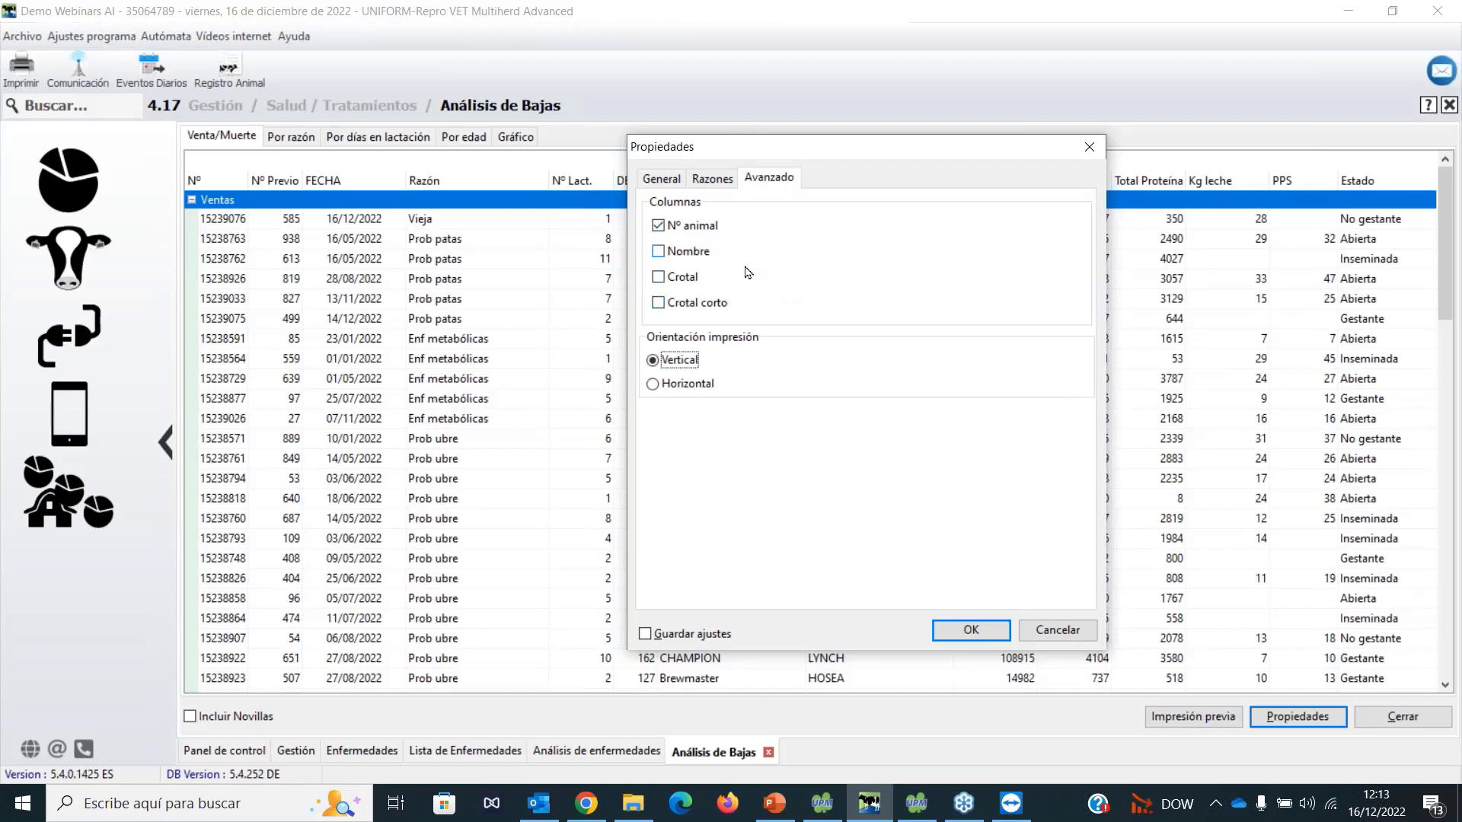
{"action": "left_click", "coordinate": [685, 280]}
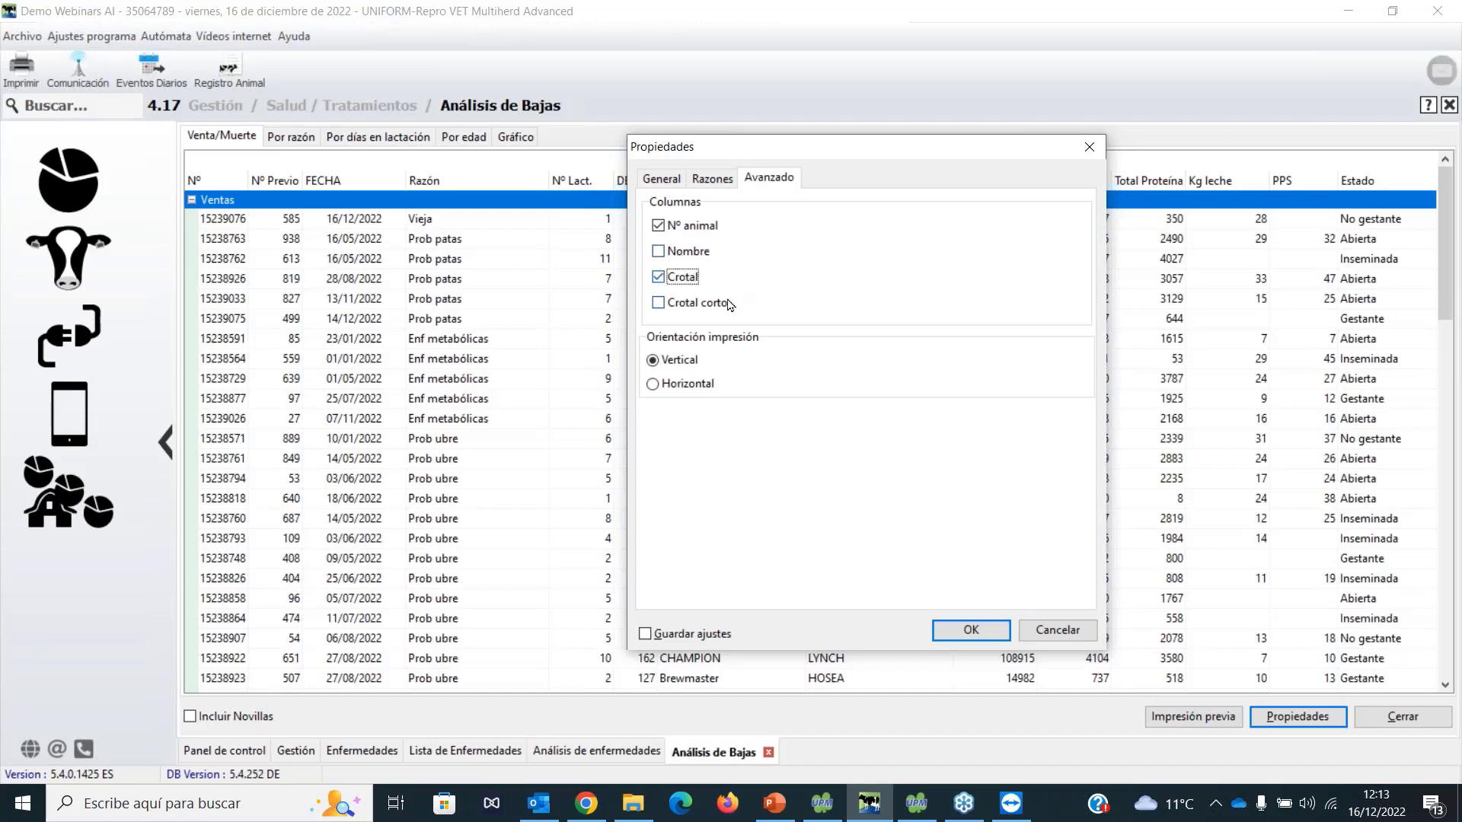
{"action": "left_click", "coordinate": [740, 635]}
{"action": "left_click", "coordinate": [987, 639]}
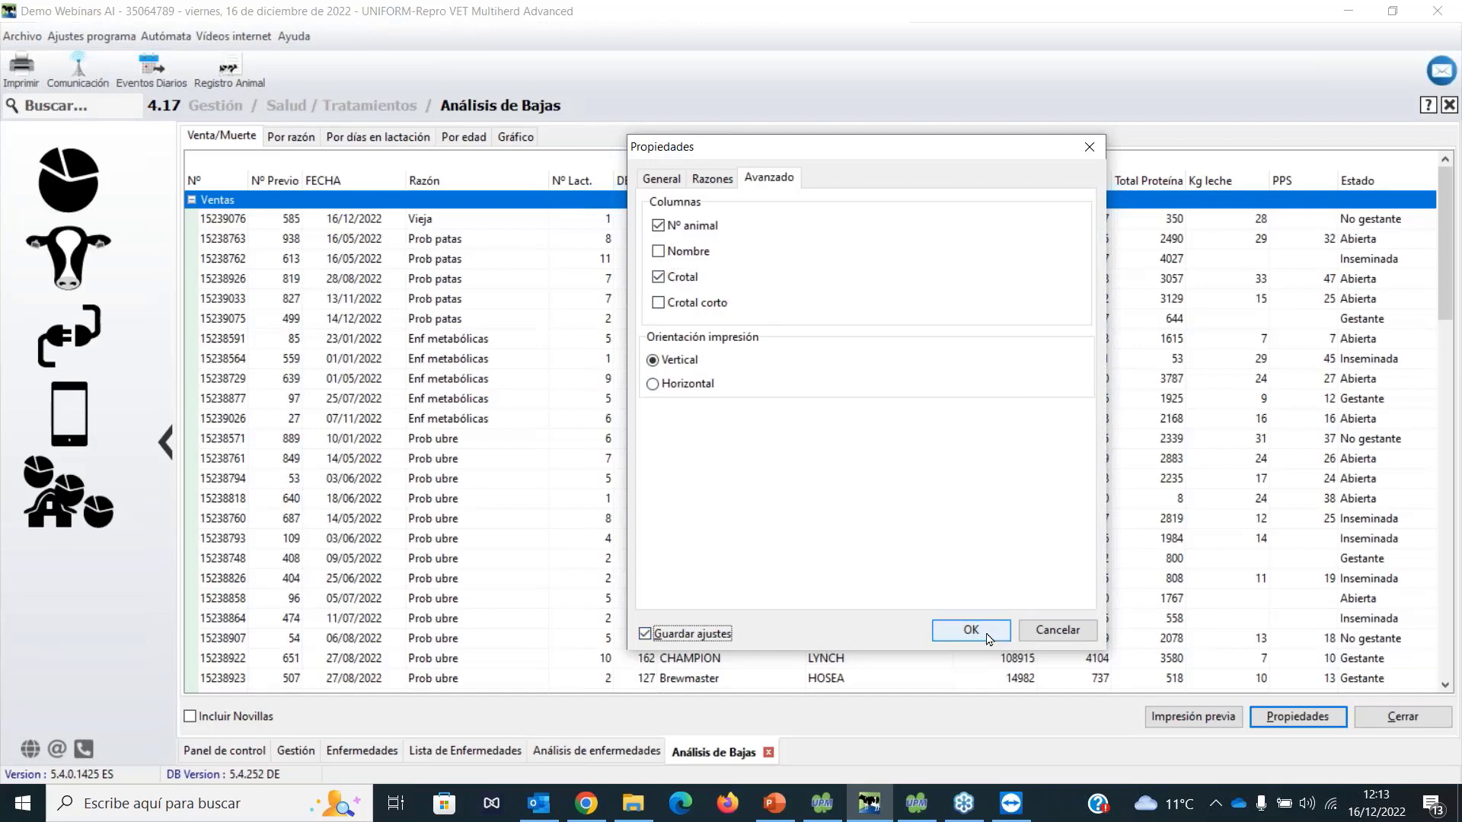
{"action": "left_click", "coordinate": [987, 638]}
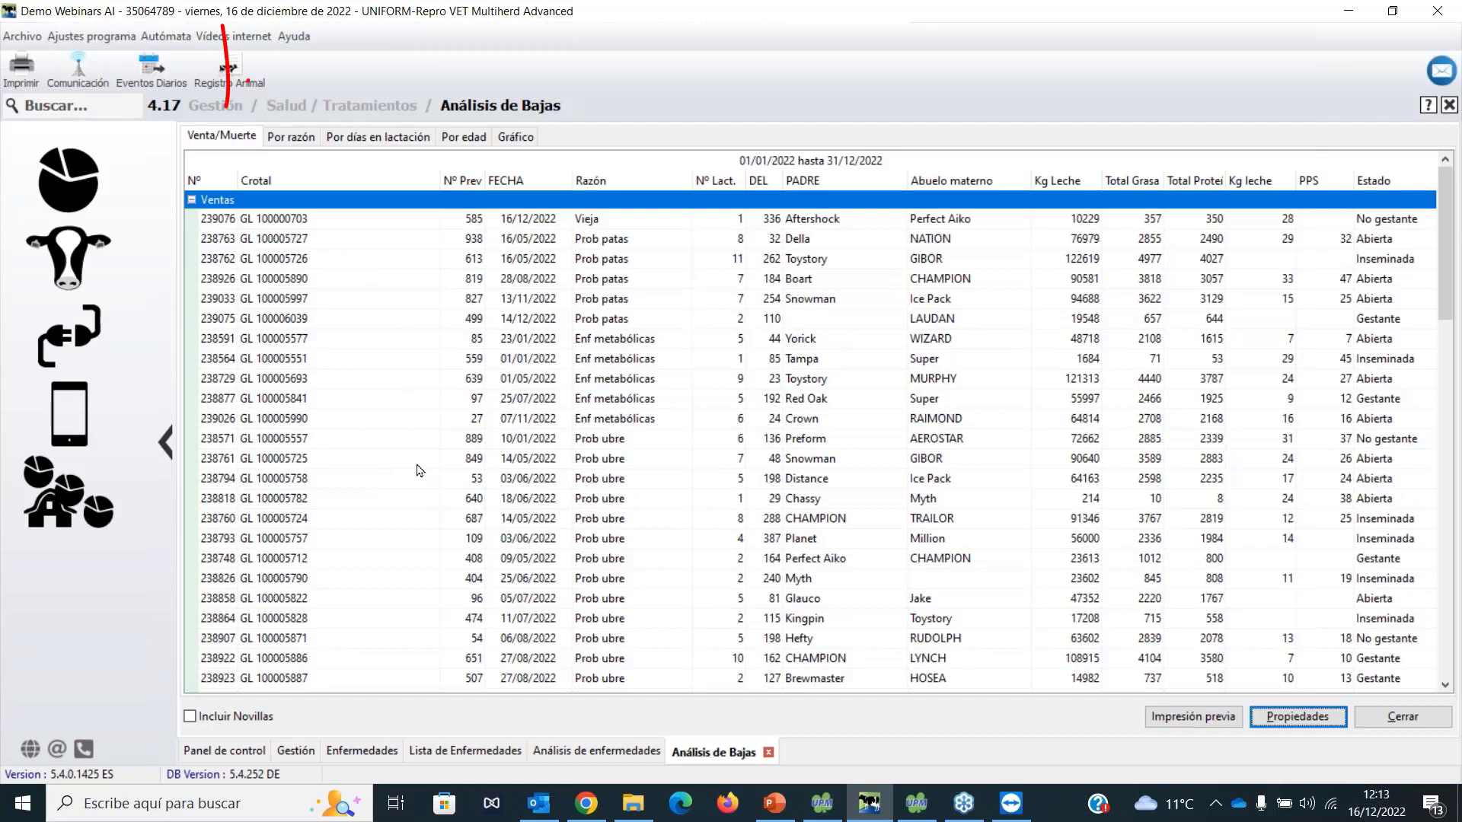
View the Análisis de Bajas breakdowns by reason, days in lactation and age, and check the print preview of the age breakdown.
{"action": "left_click", "coordinate": [292, 138]}
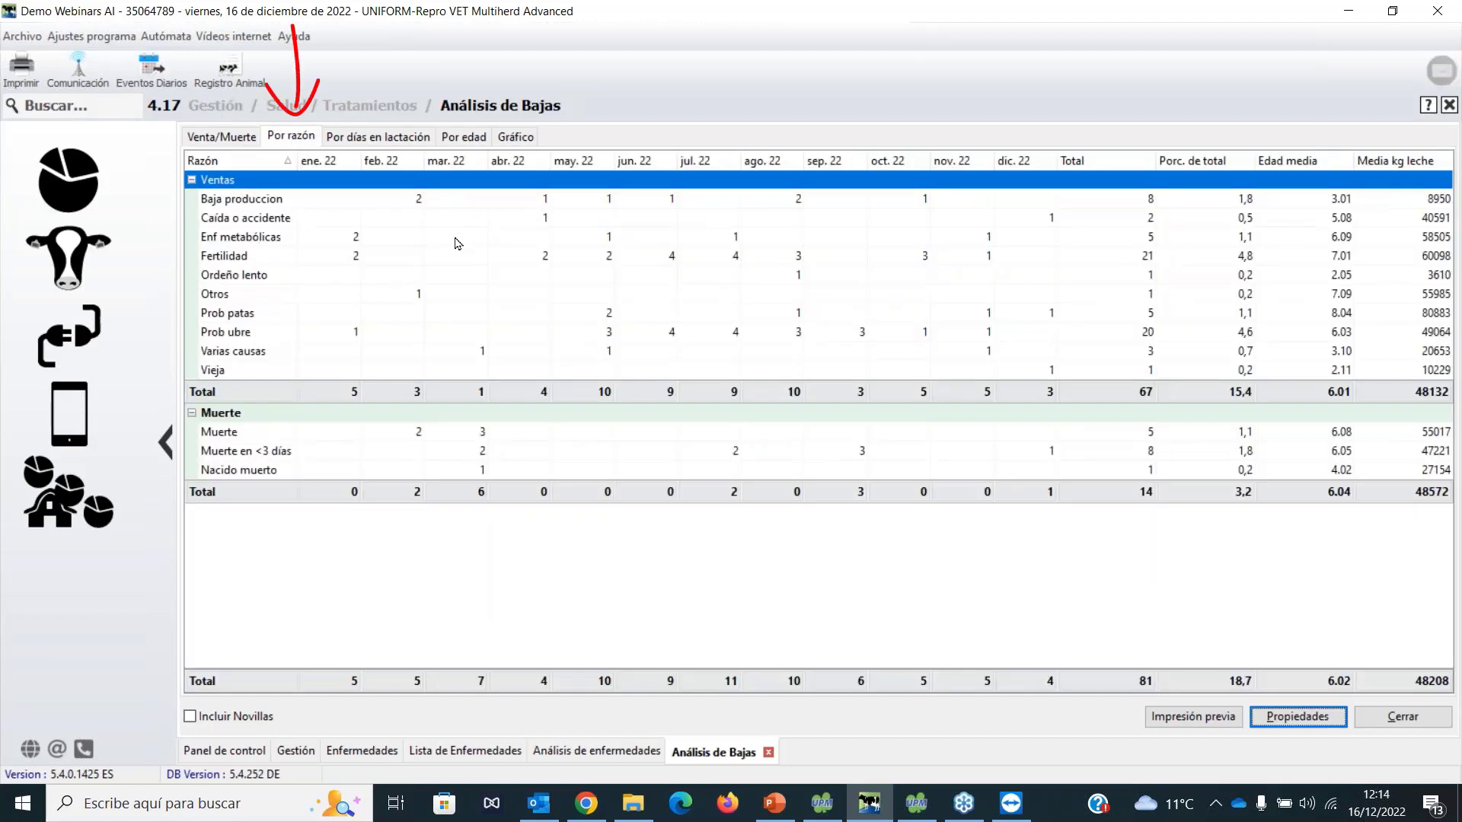
{"action": "left_click", "coordinate": [389, 144]}
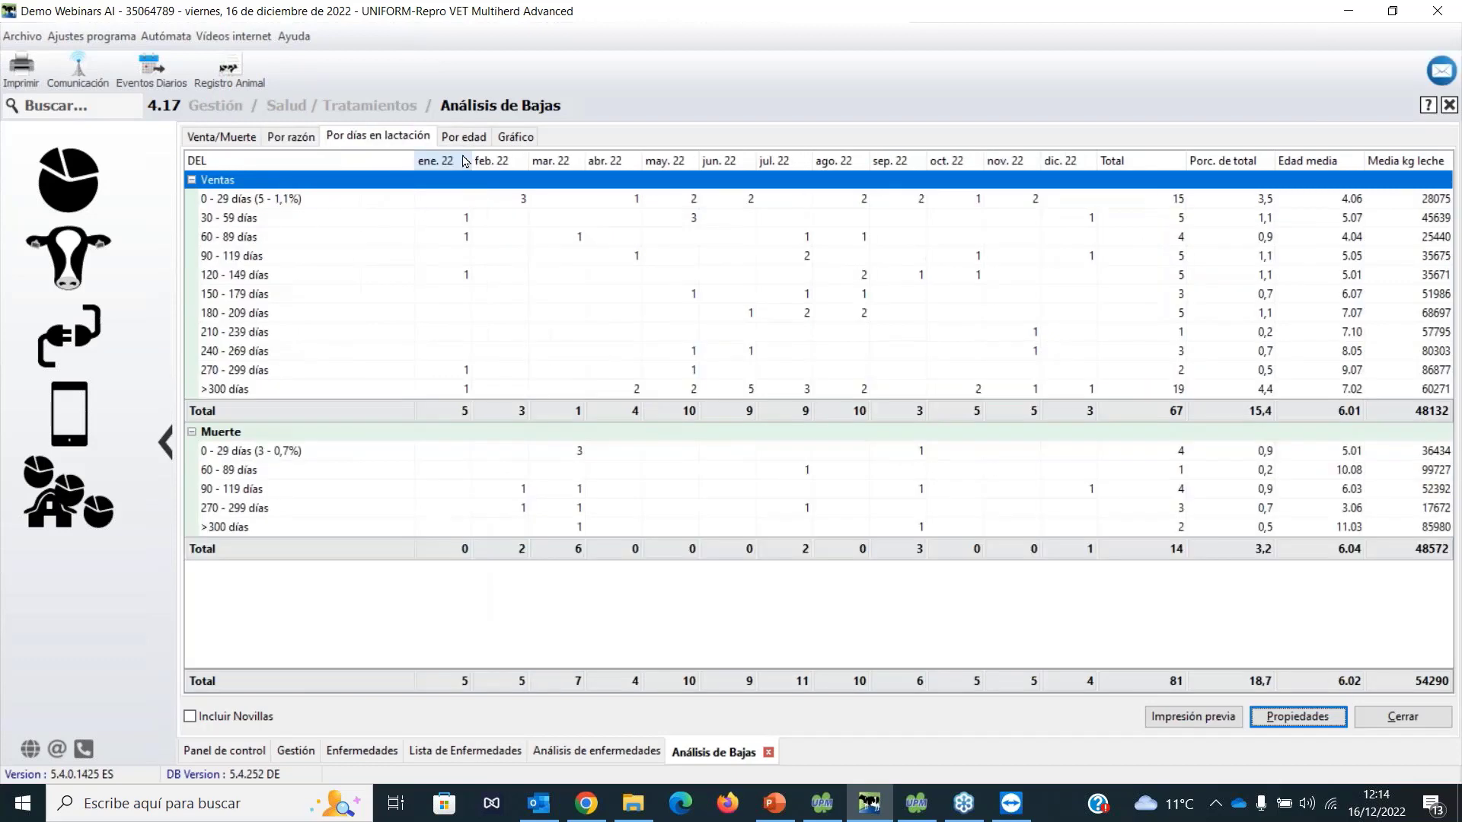
{"action": "left_click", "coordinate": [462, 143]}
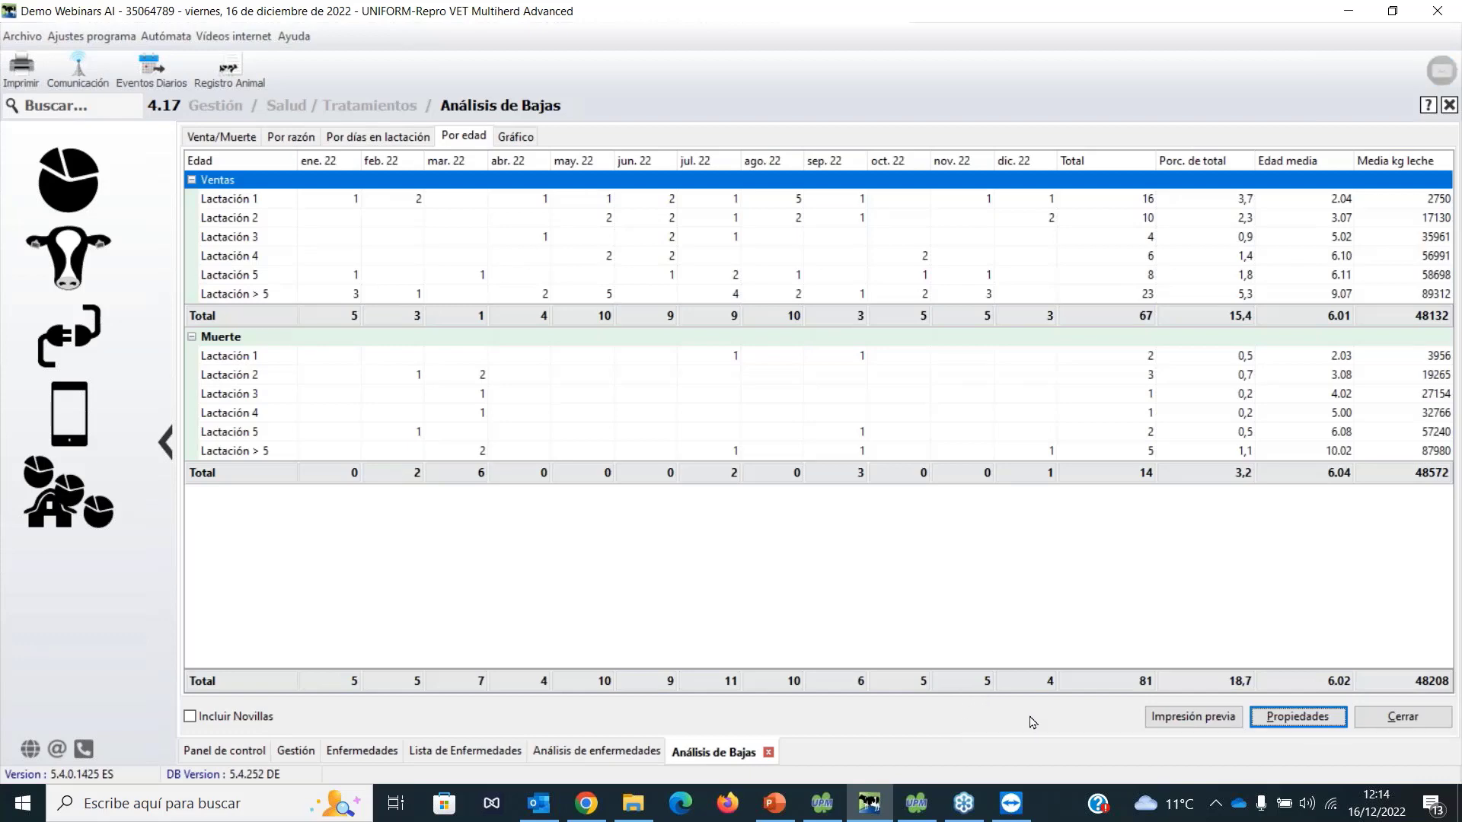
{"action": "left_click", "coordinate": [1173, 722]}
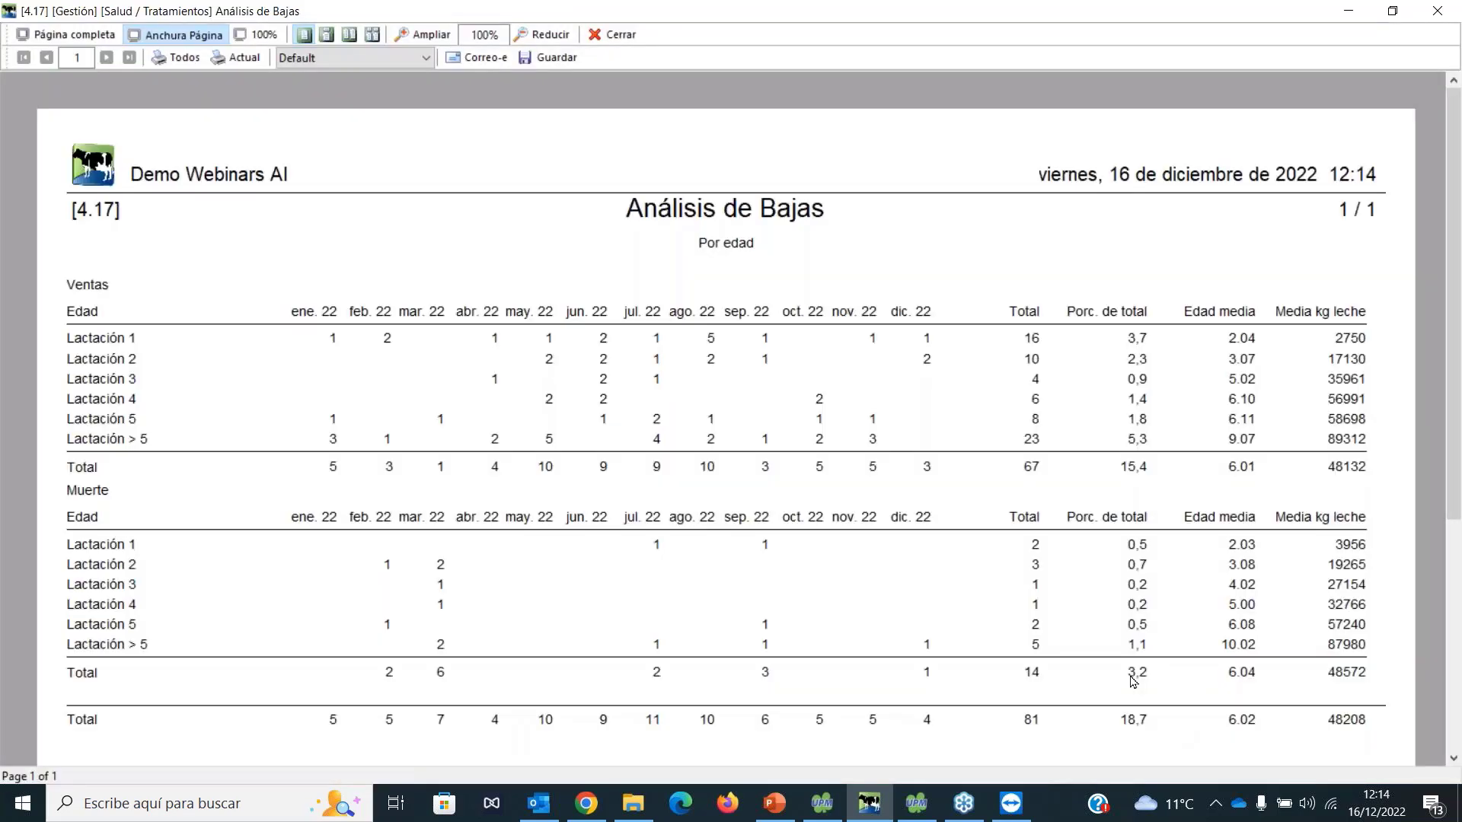
{"action": "left_click", "coordinate": [621, 35]}
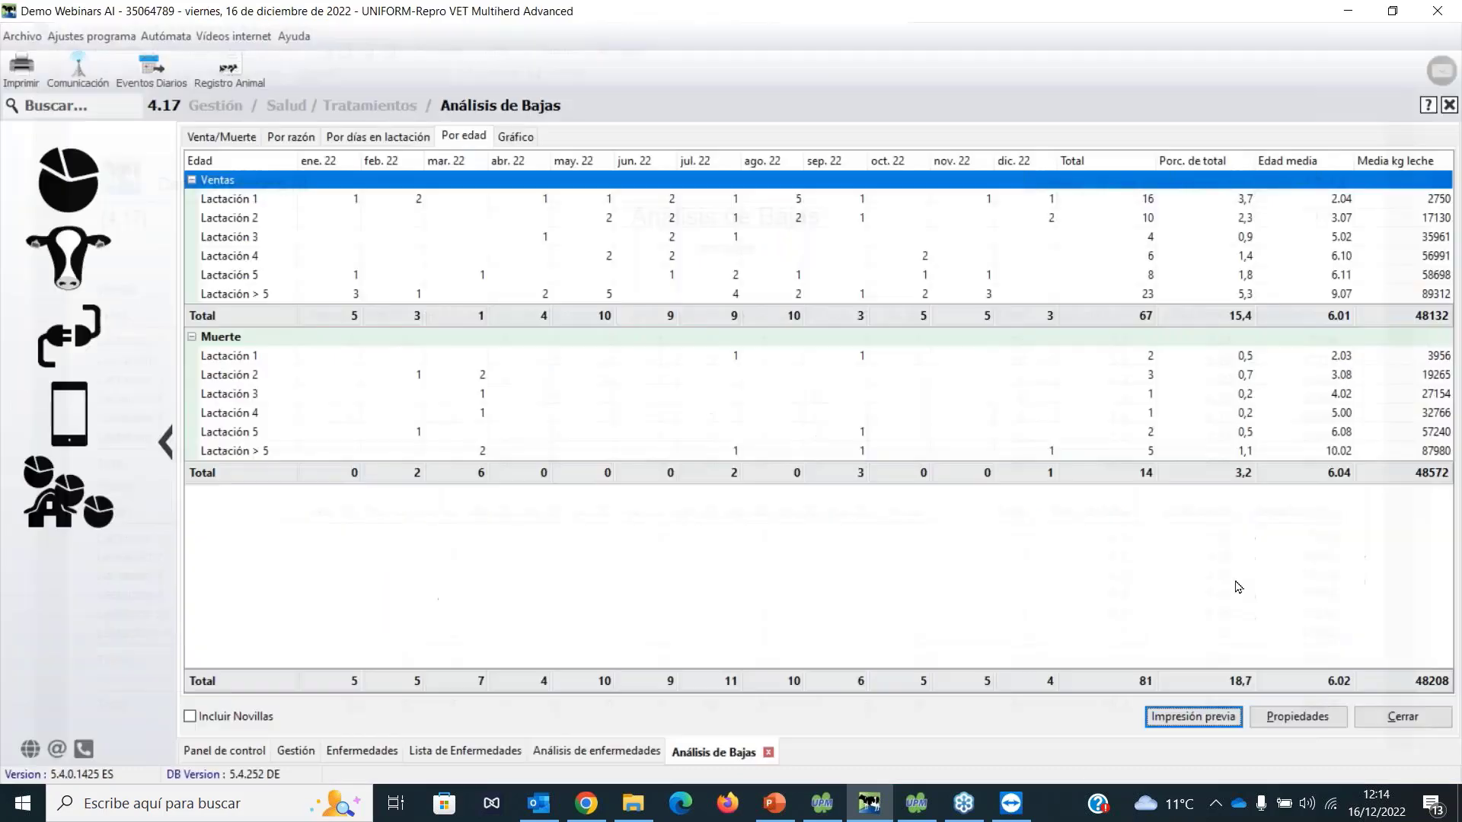
Set the print orientation of the Análisis de Bajas report to Horizontal and apply it.
{"action": "left_click", "coordinate": [1298, 717]}
{"action": "left_click", "coordinate": [650, 176]}
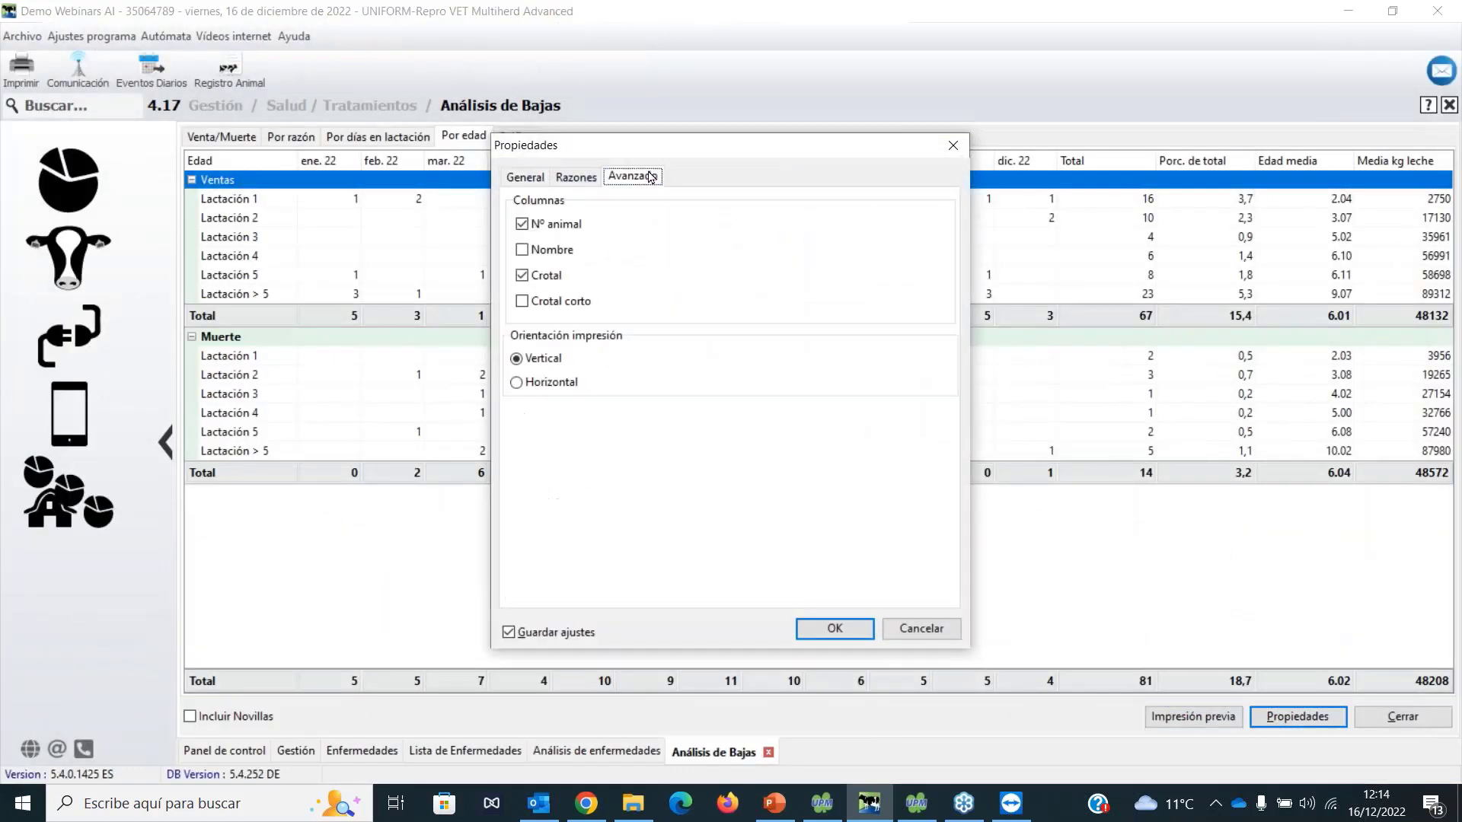
{"action": "left_click", "coordinate": [518, 382]}
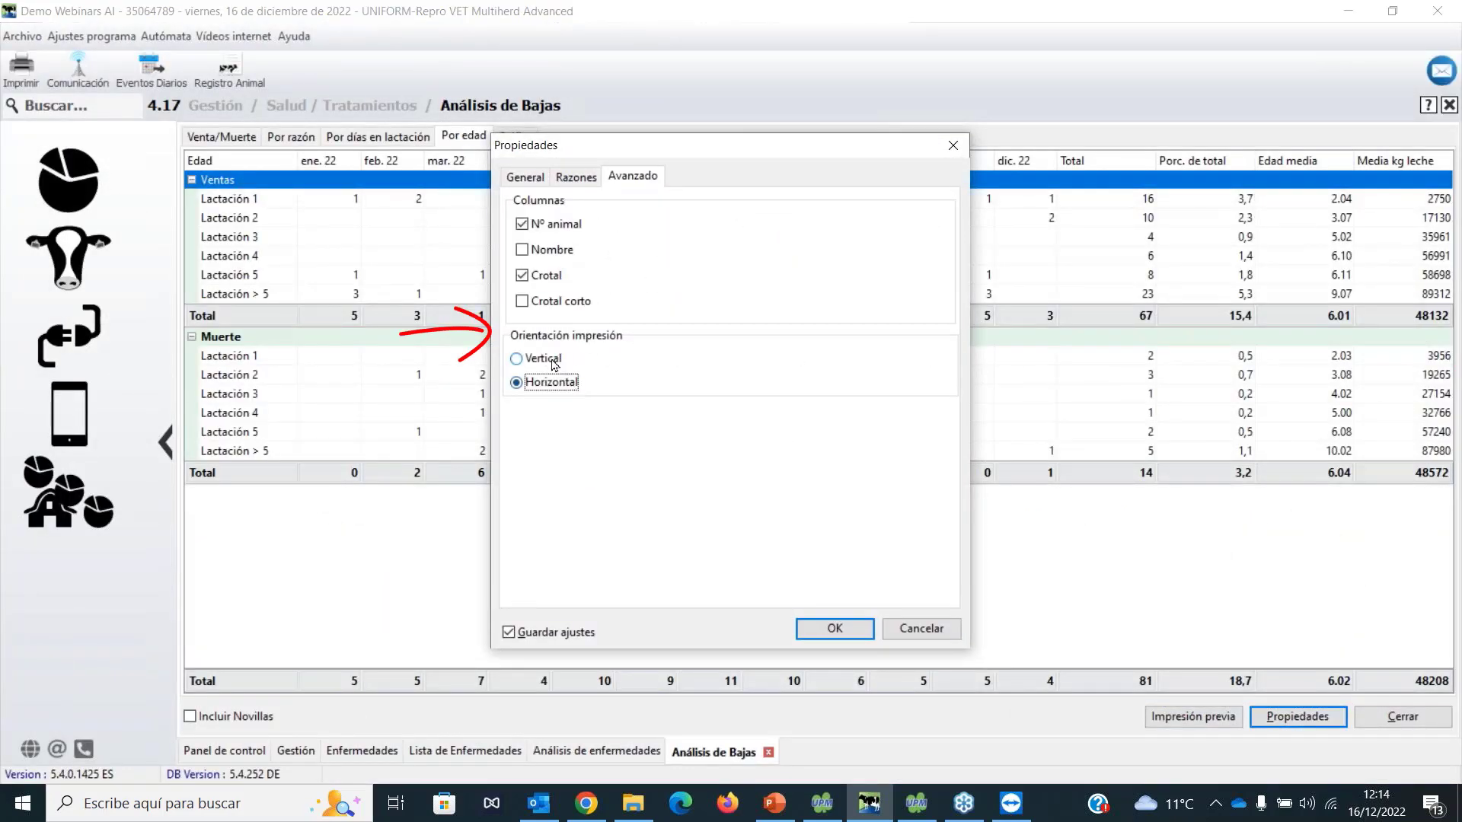
{"action": "left_click", "coordinate": [517, 358]}
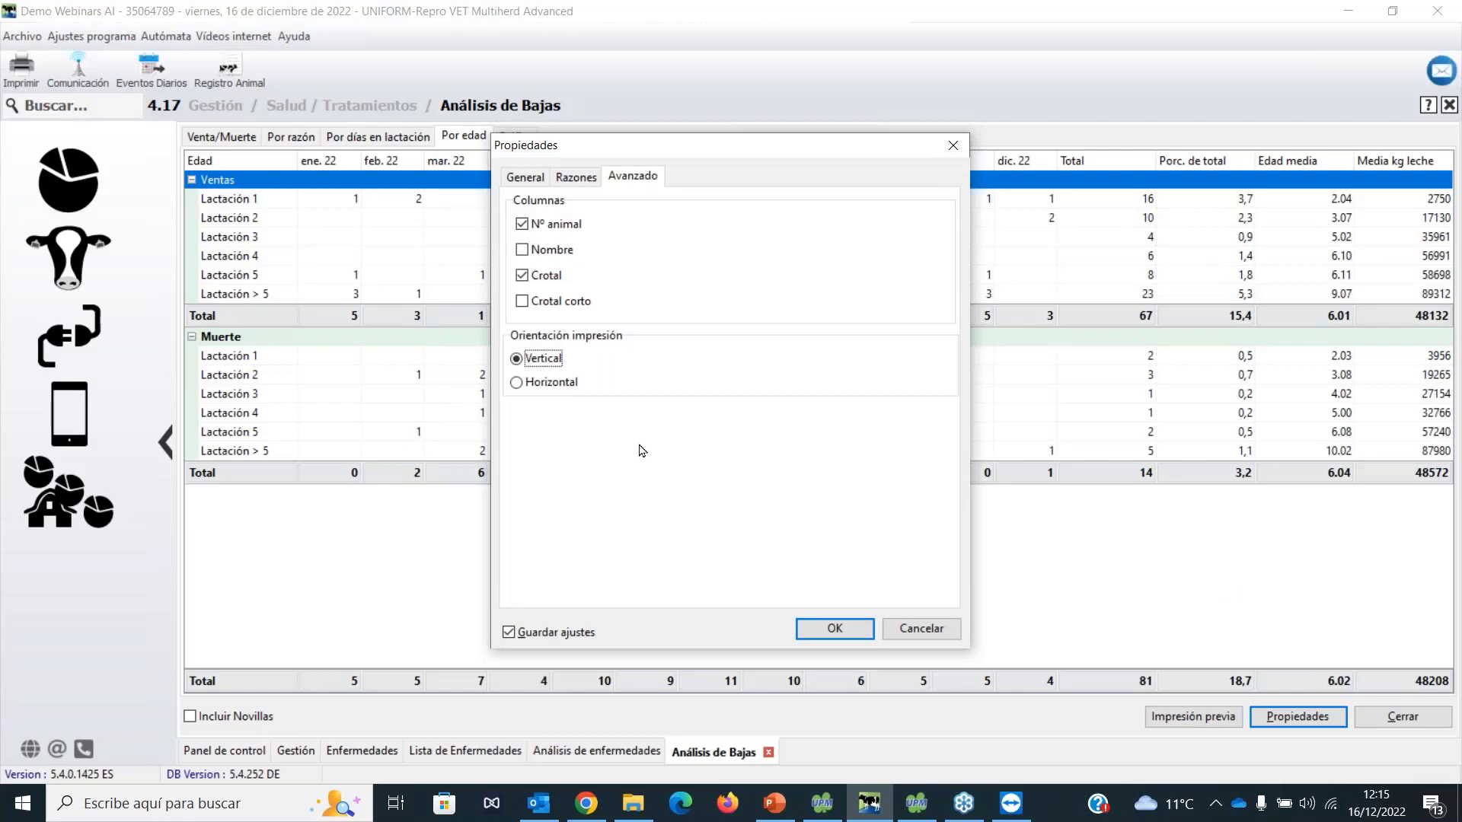
{"action": "left_click", "coordinate": [571, 386]}
{"action": "left_click", "coordinate": [835, 628]}
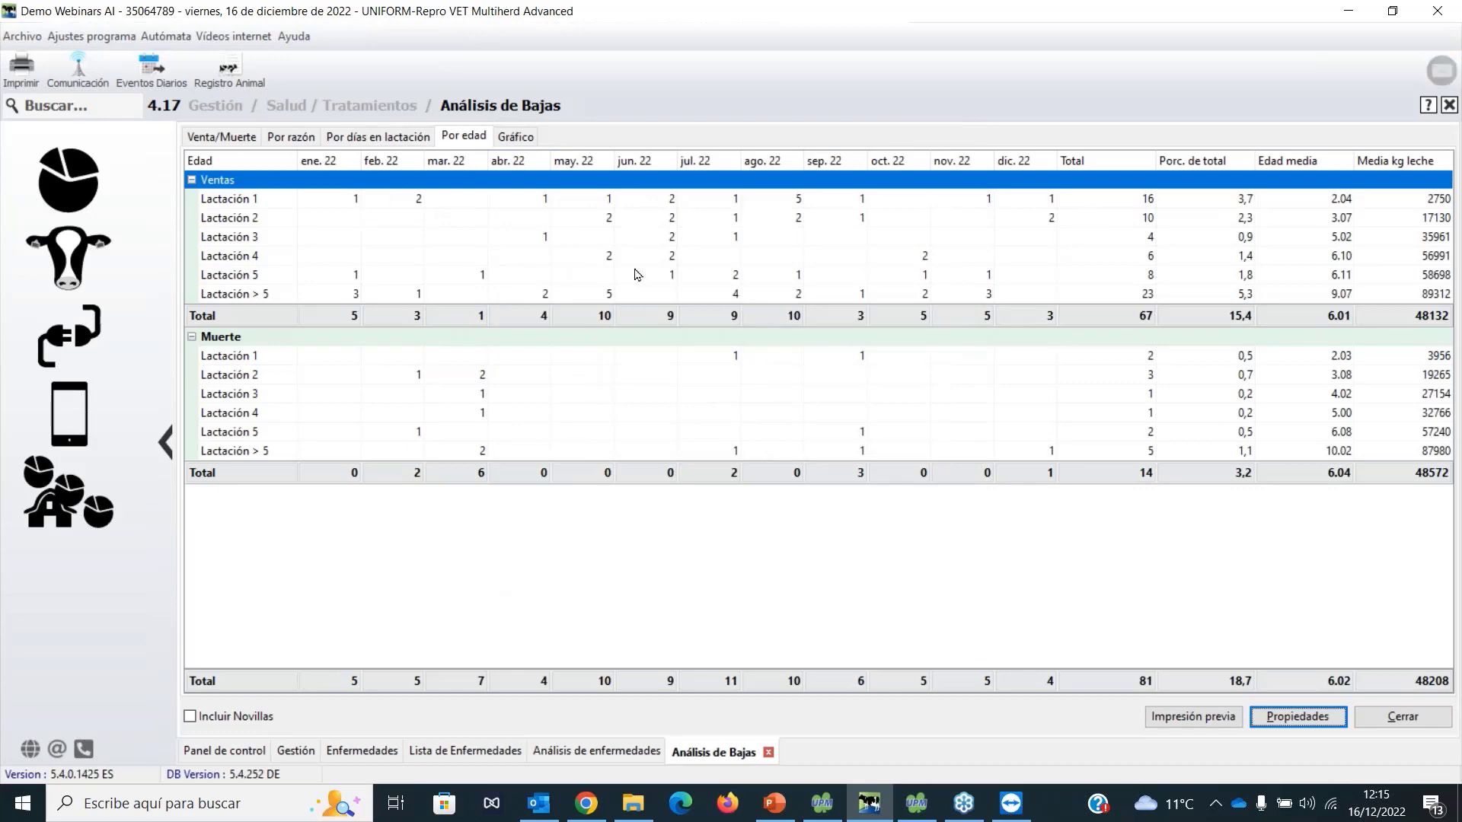
Check the print preview of the Análisis de Bajas report by age with the new orientation, and close it.
{"action": "left_click", "coordinate": [1200, 719]}
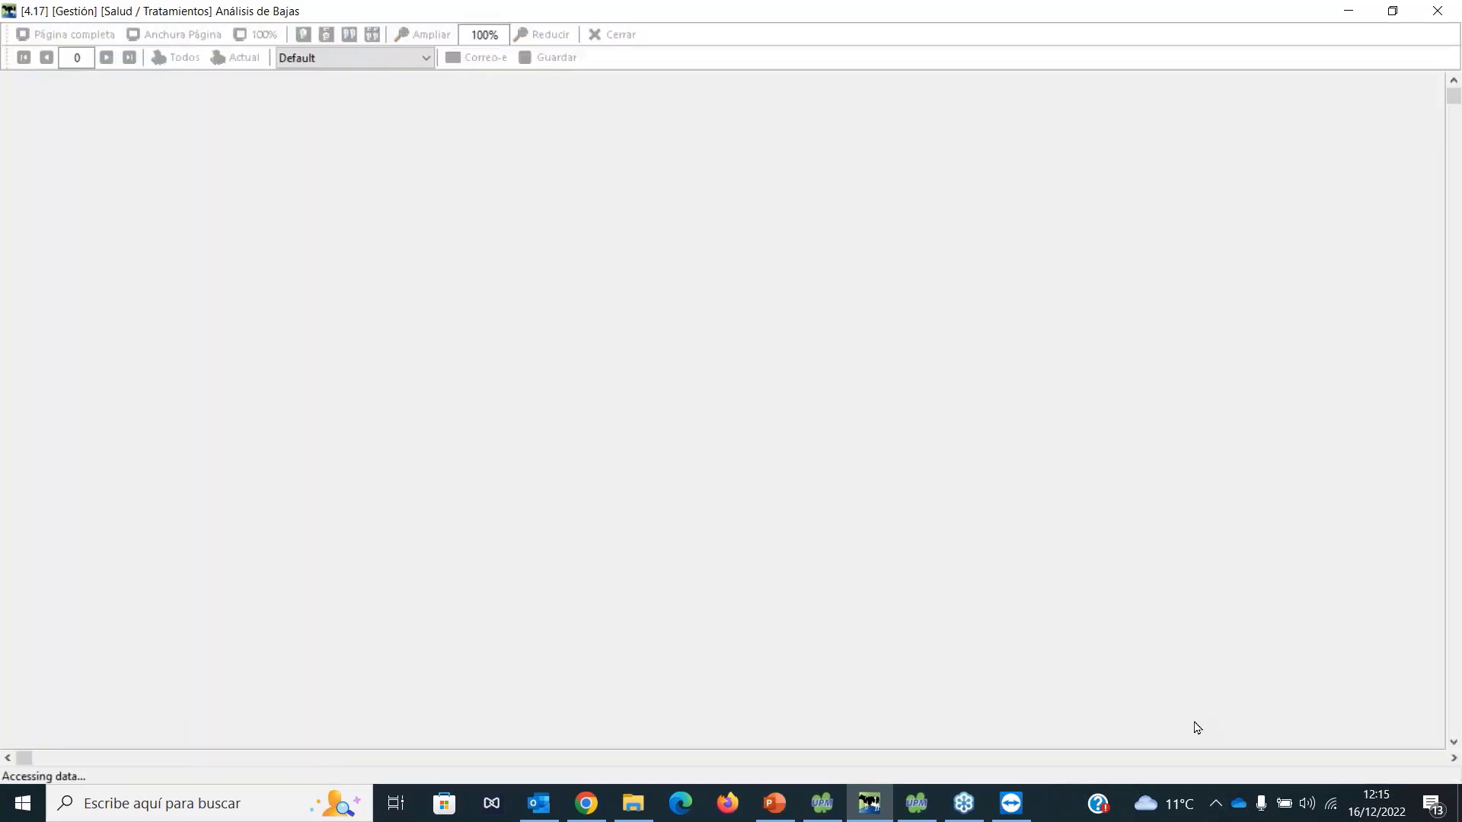
{"action": "scroll", "coordinate": [574, 414], "scroll_direction": "down", "scroll_amount": 2}
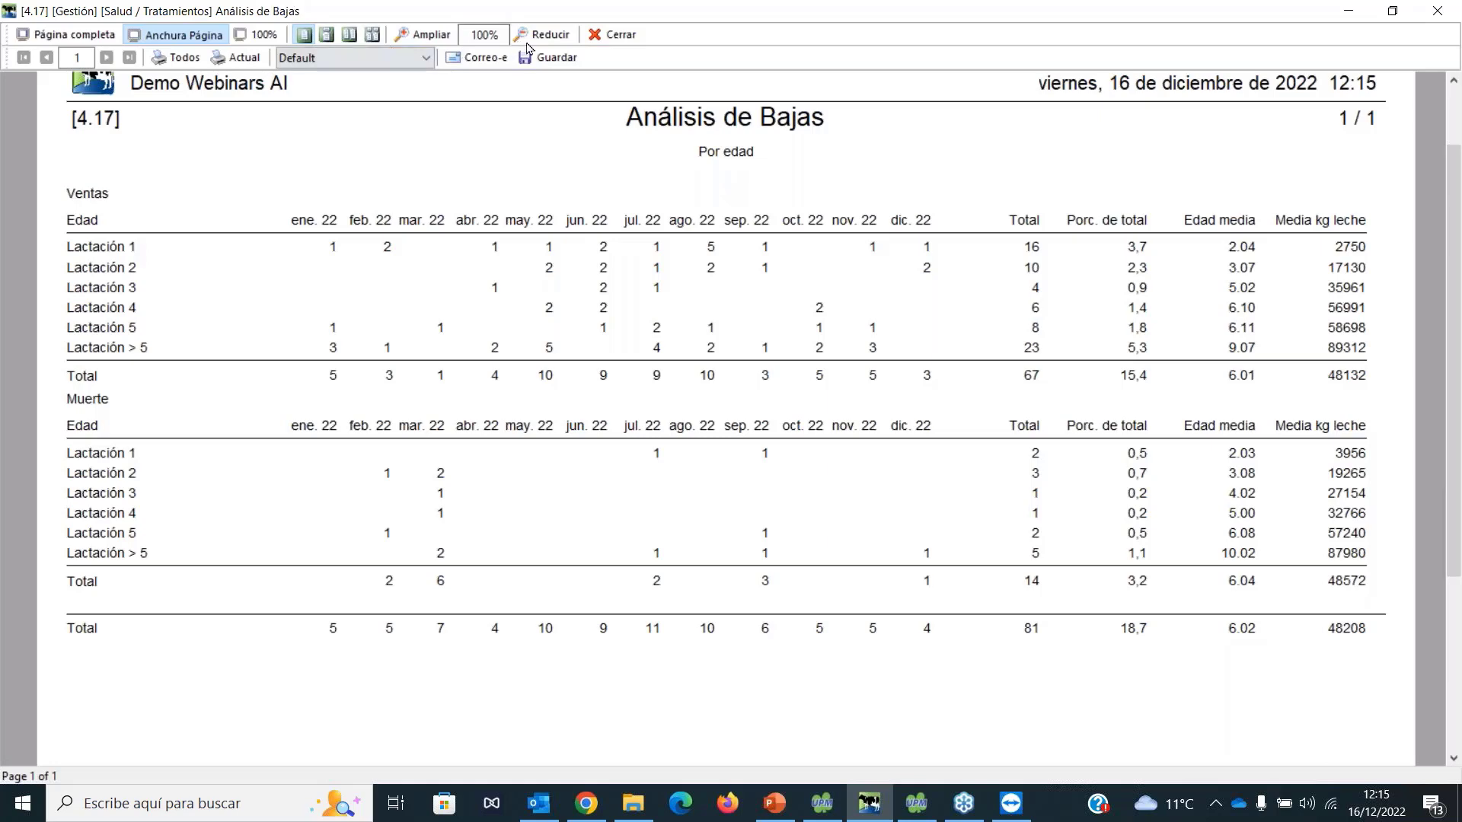
{"action": "left_click", "coordinate": [605, 44]}
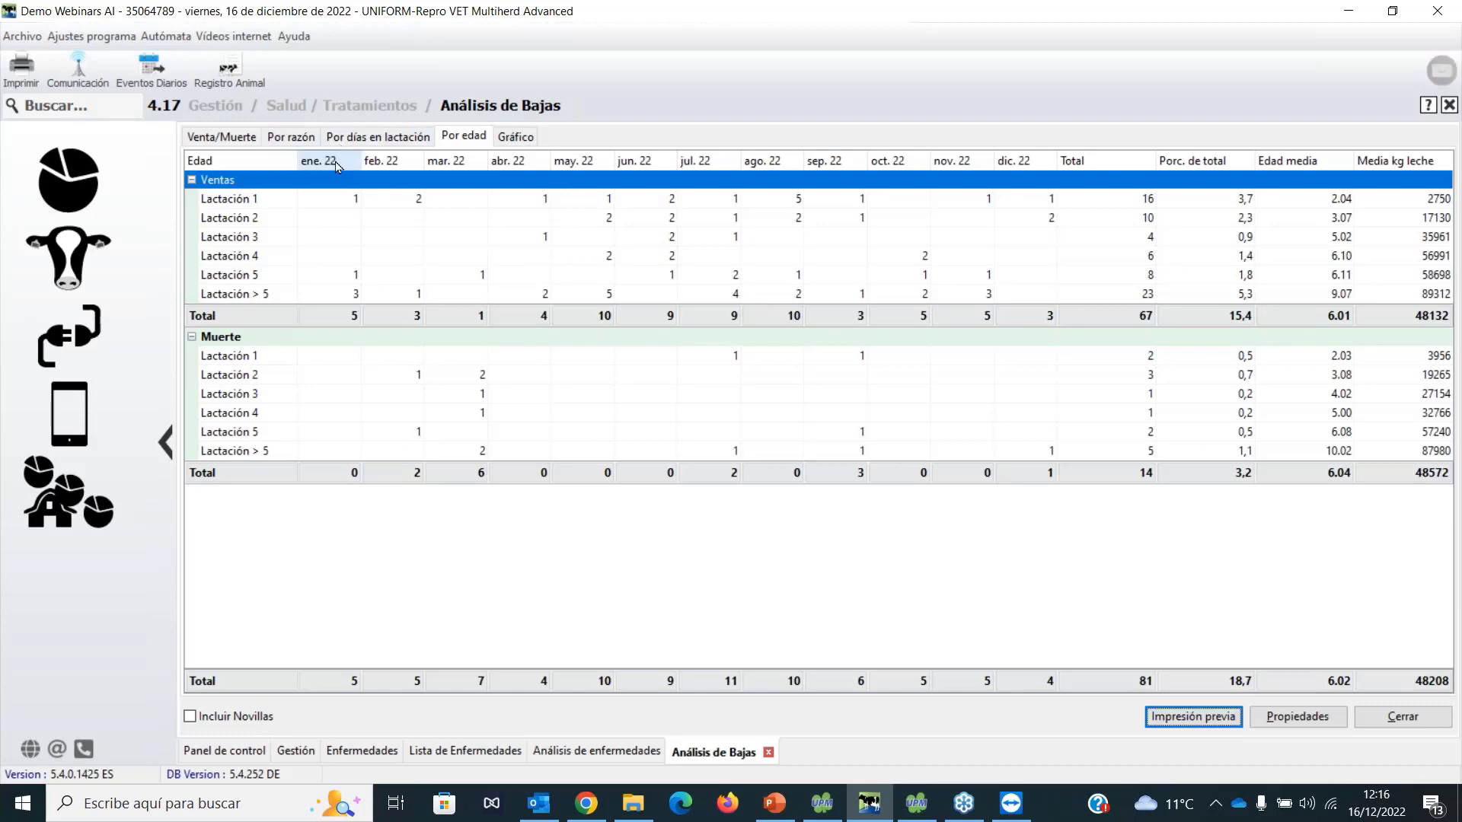
Open Análisis de Mastitis under Salud / Tratamientos, view the breakdown by quarters and return to the monthly cases chart.
{"action": "left_click", "coordinate": [86, 197]}
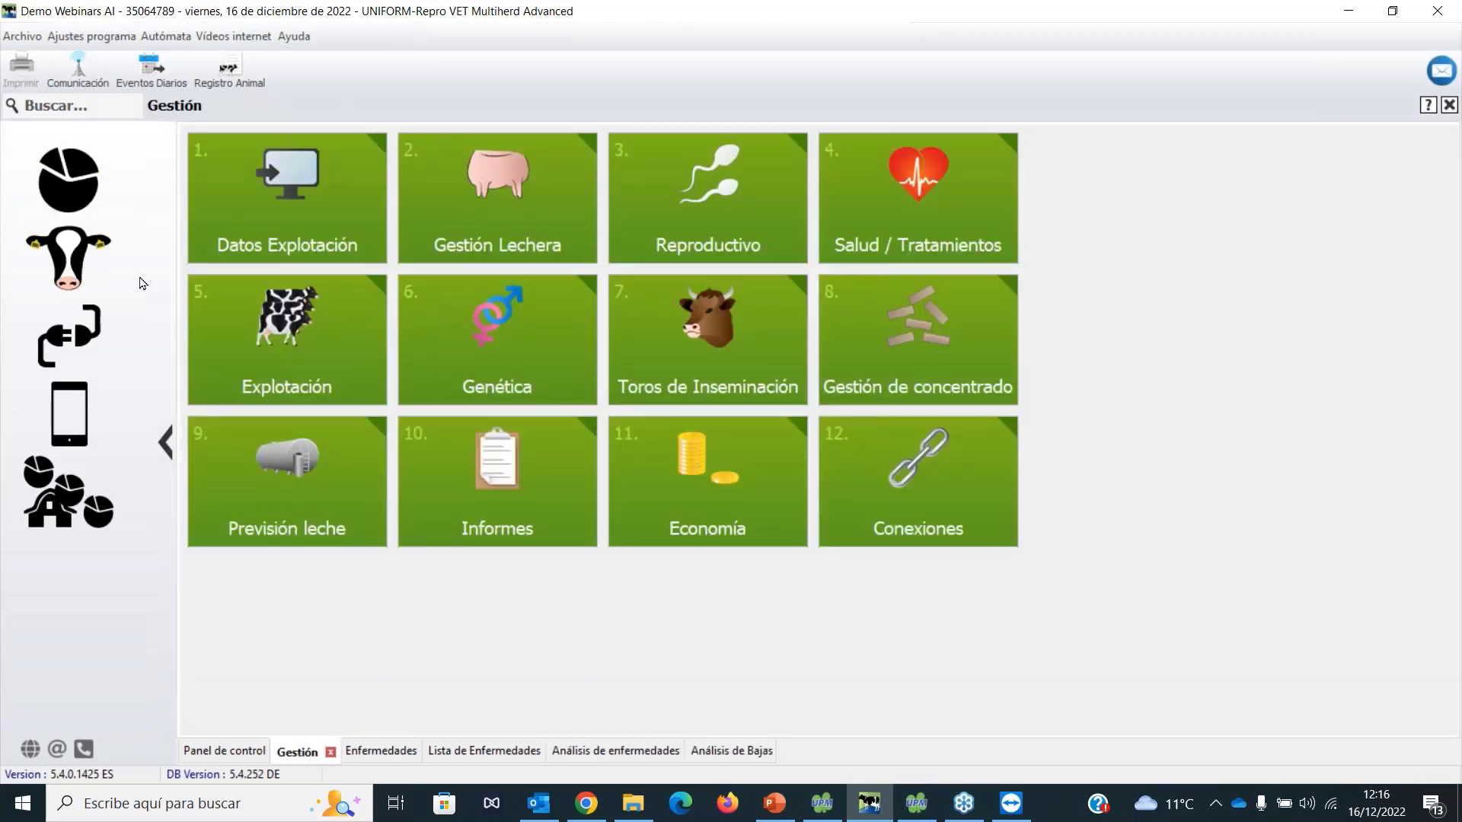
{"action": "left_click", "coordinate": [952, 201]}
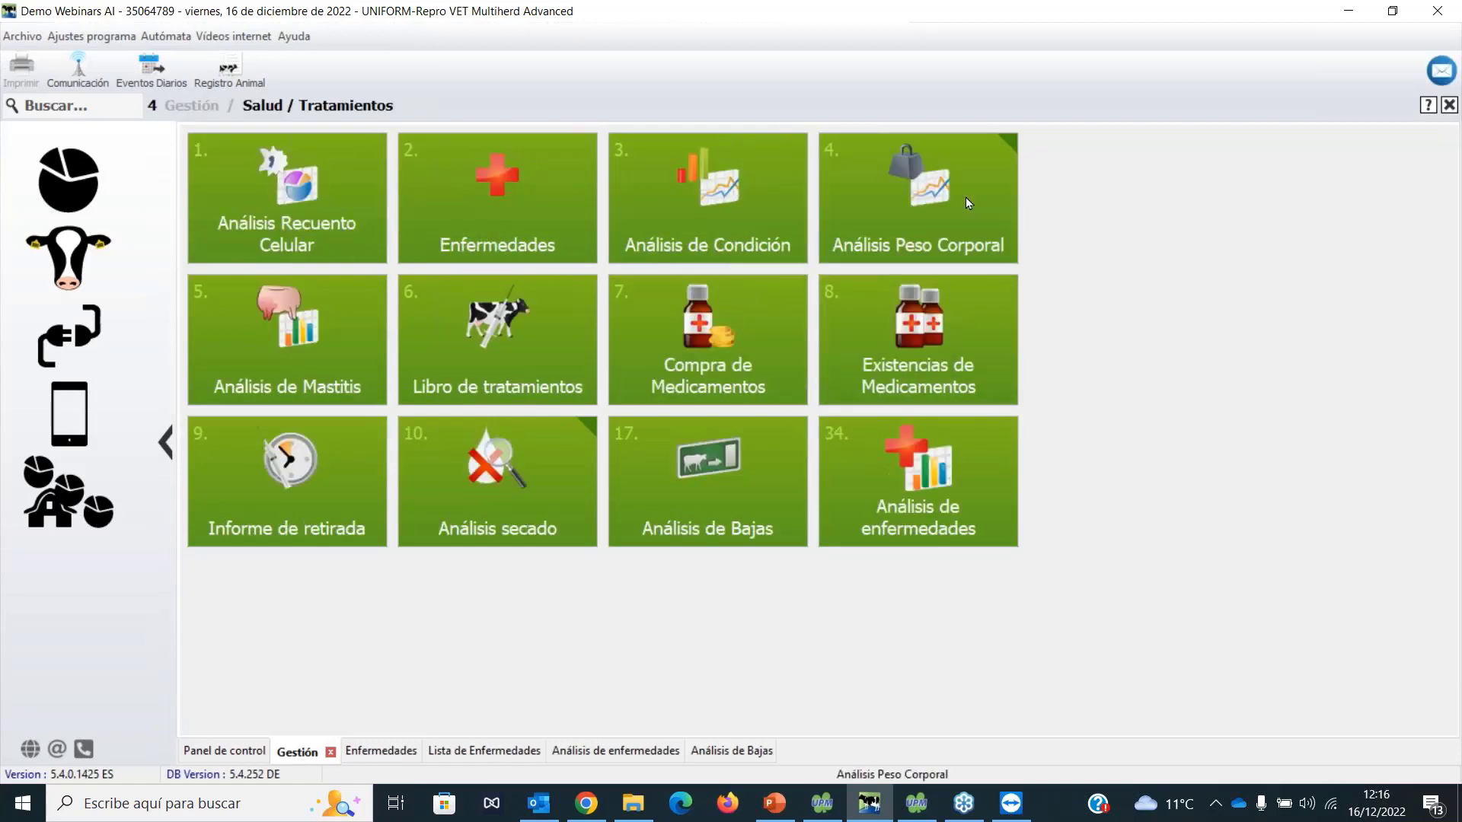
{"action": "left_click", "coordinate": [323, 325]}
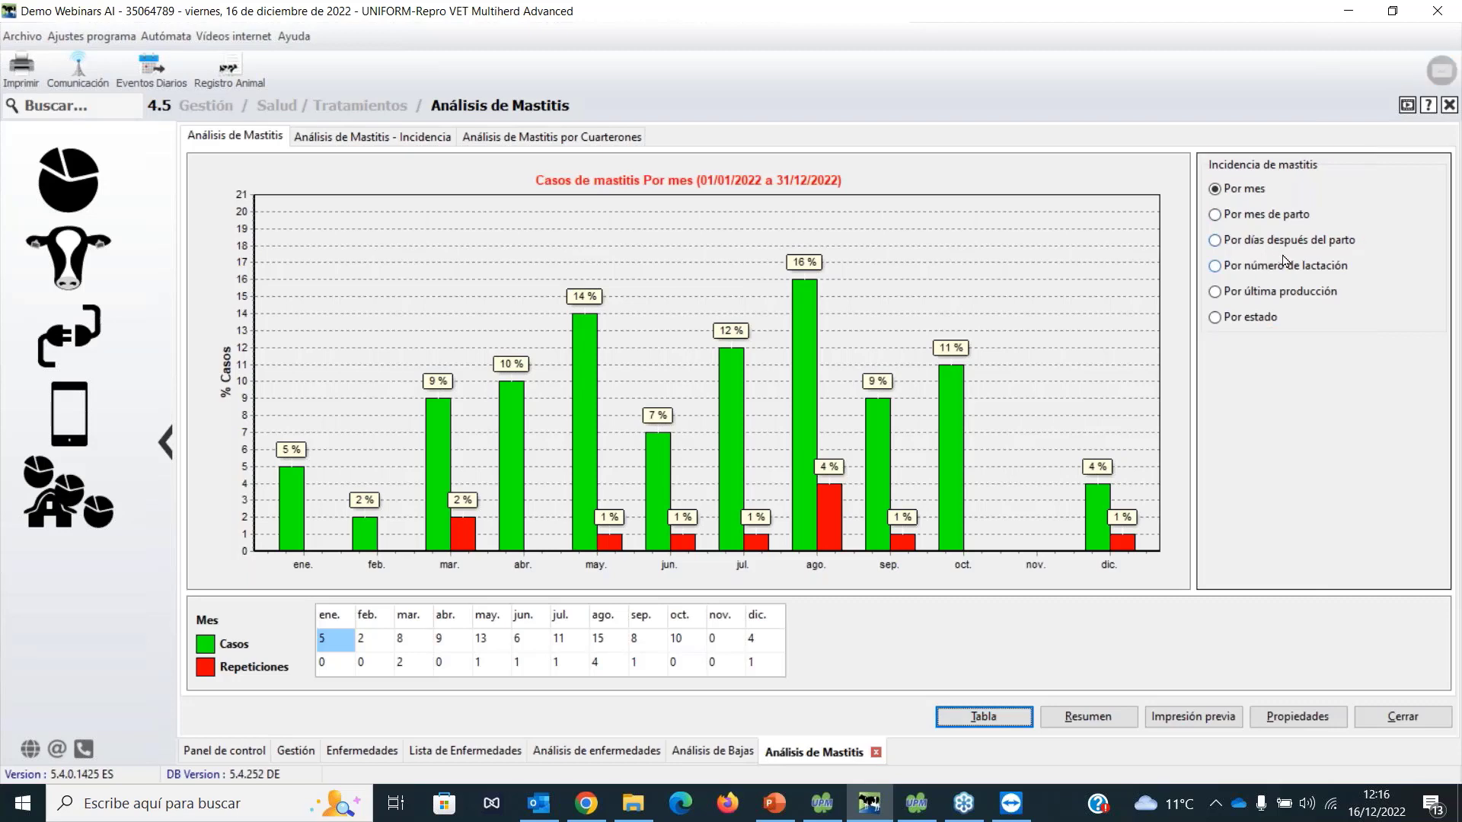
{"action": "left_click", "coordinate": [623, 137]}
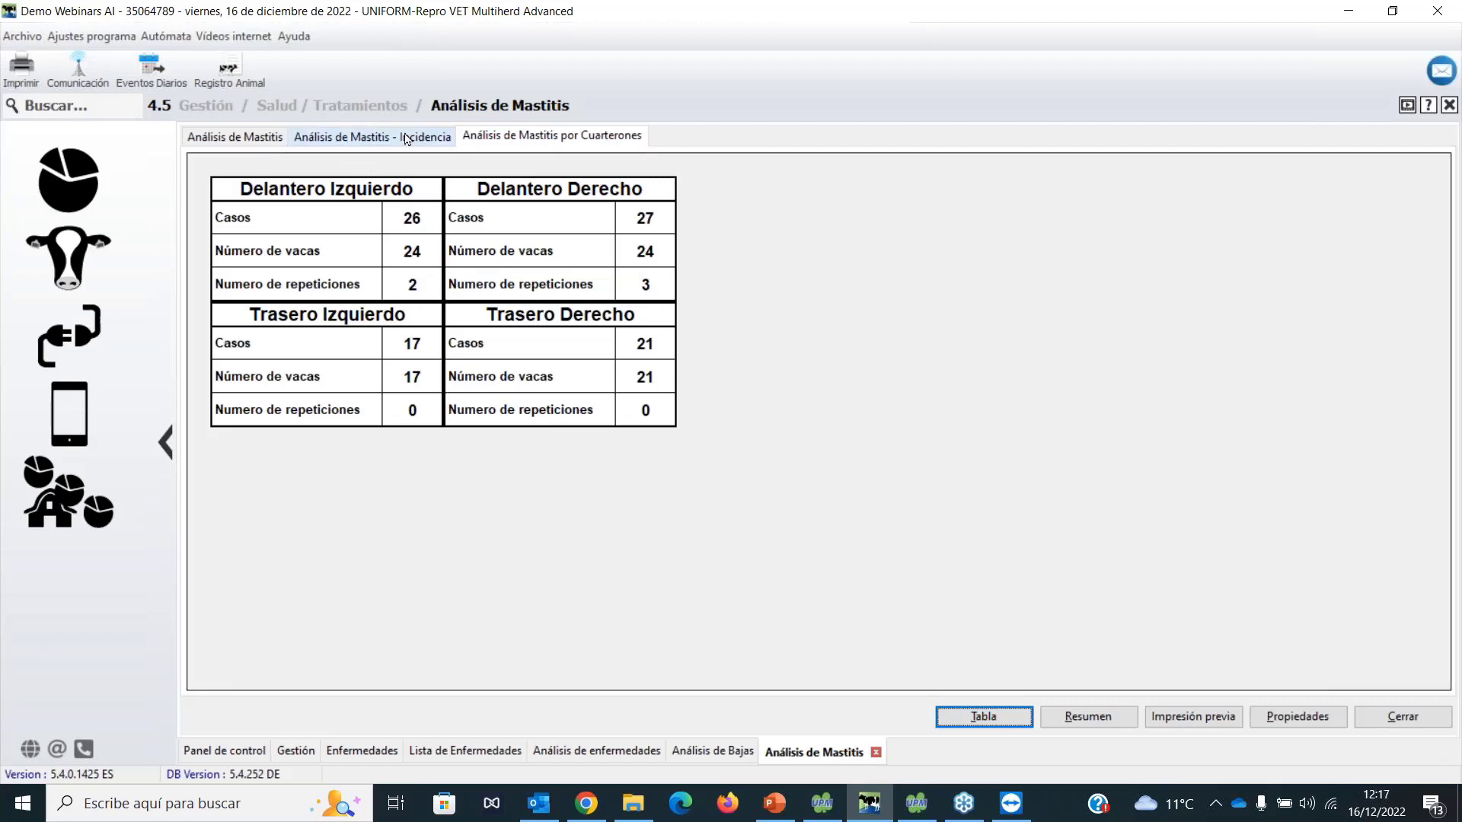
{"action": "left_click", "coordinate": [238, 138]}
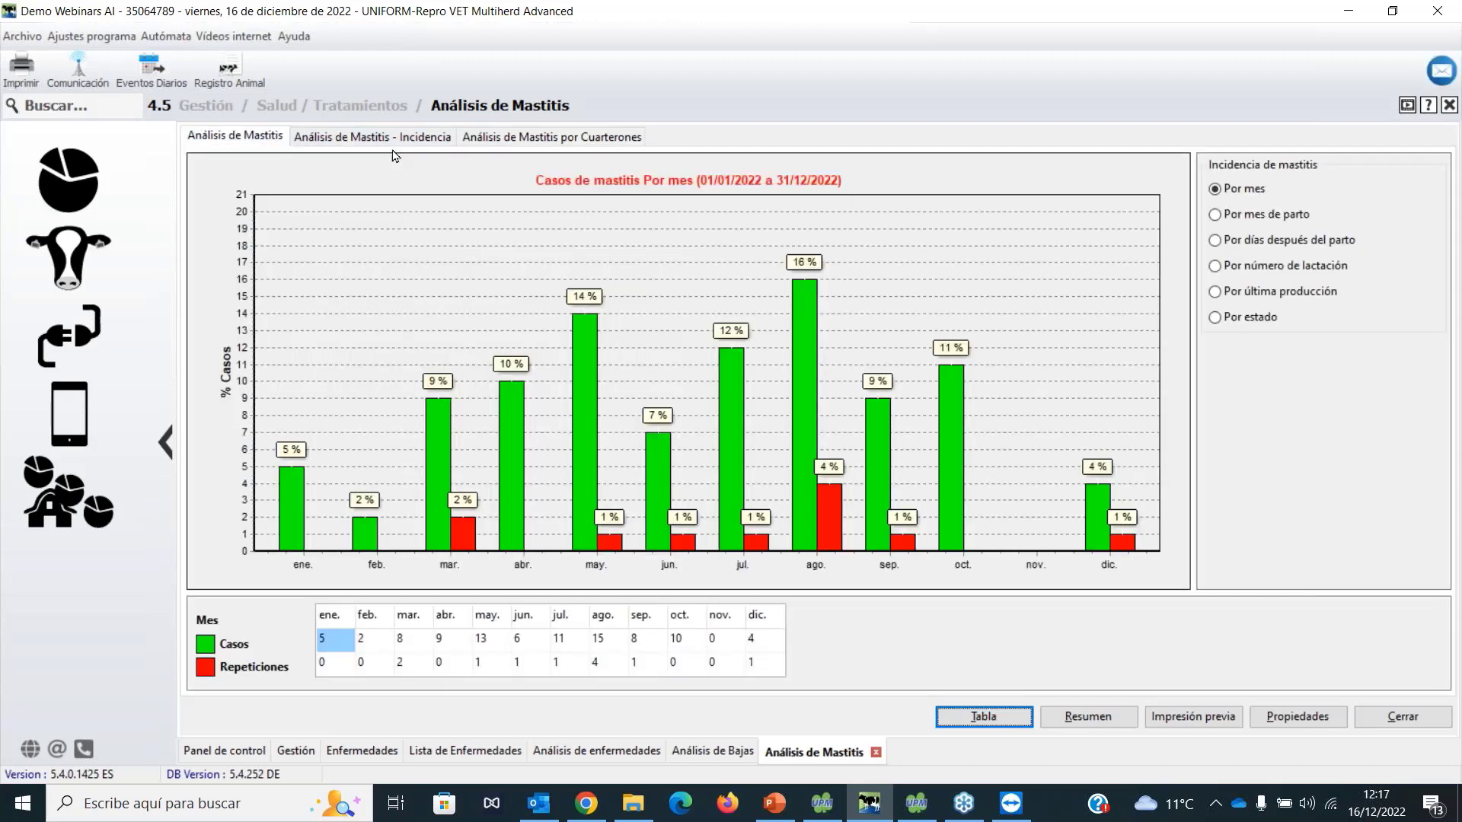